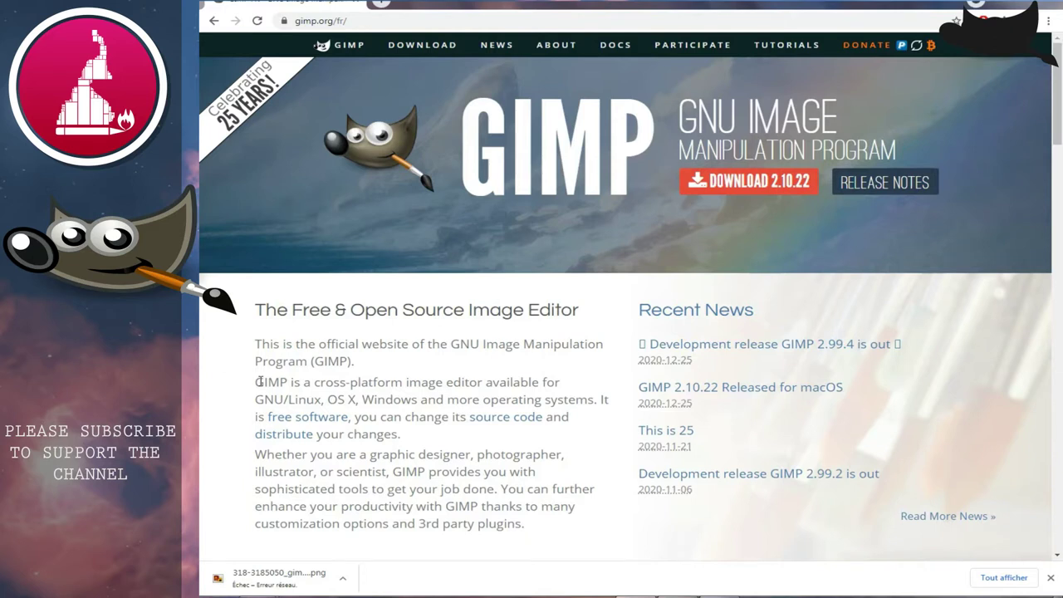
Scroll the gimp.org homepage down to its footer, then close the browser.
scroll(259, 381, "down", 1)
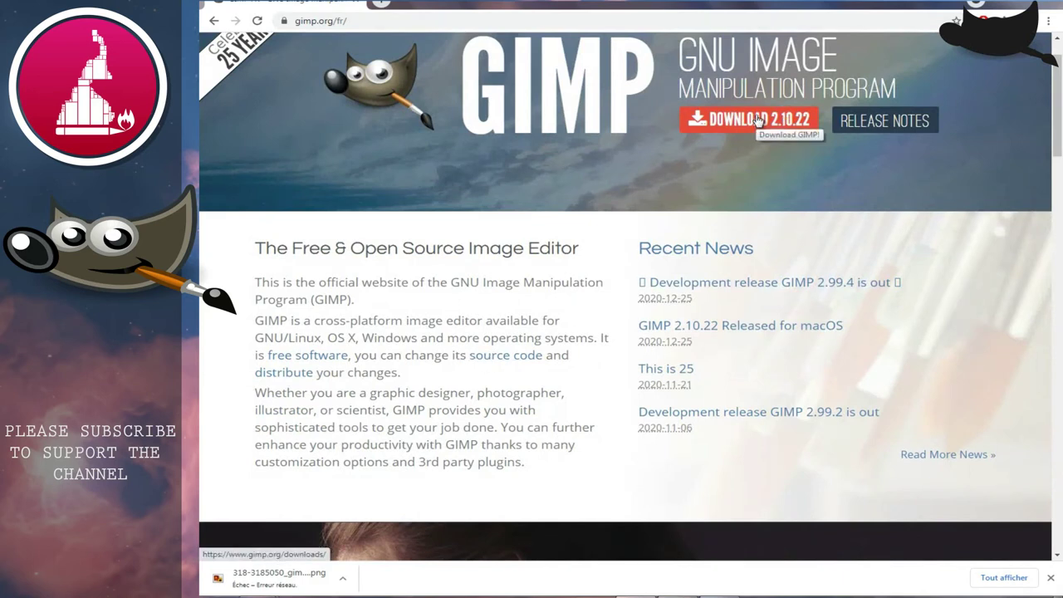
scroll(757, 153, "down", 5)
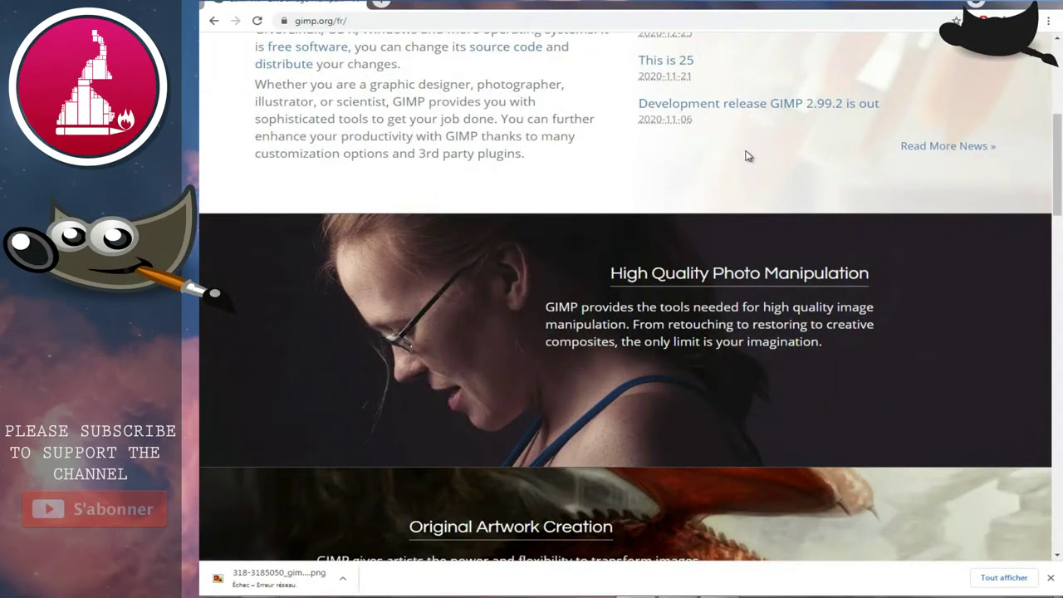
scroll(846, 274, "down", 2)
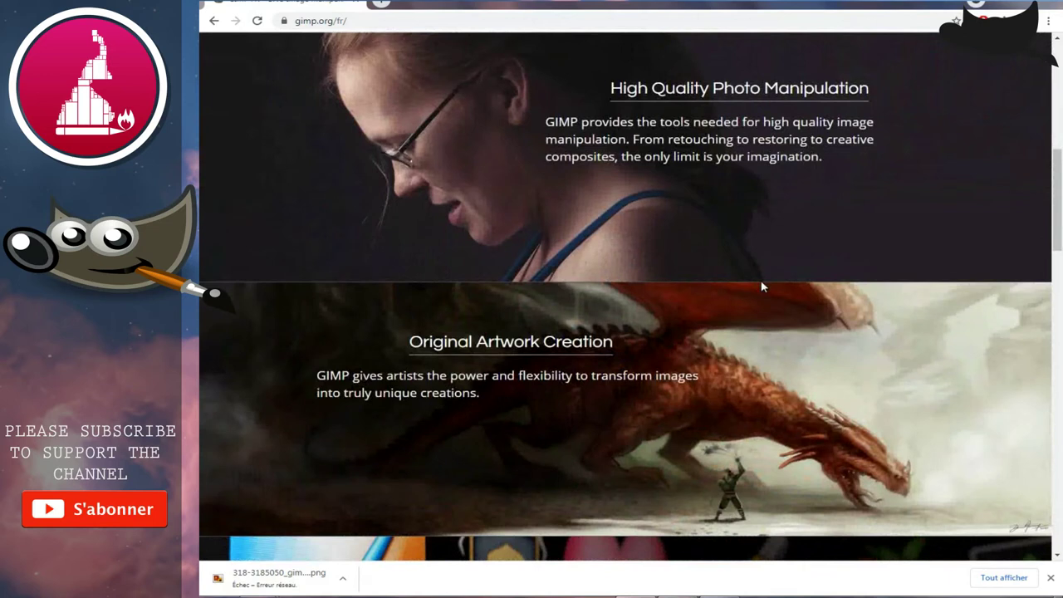
scroll(759, 285, "down", 2)
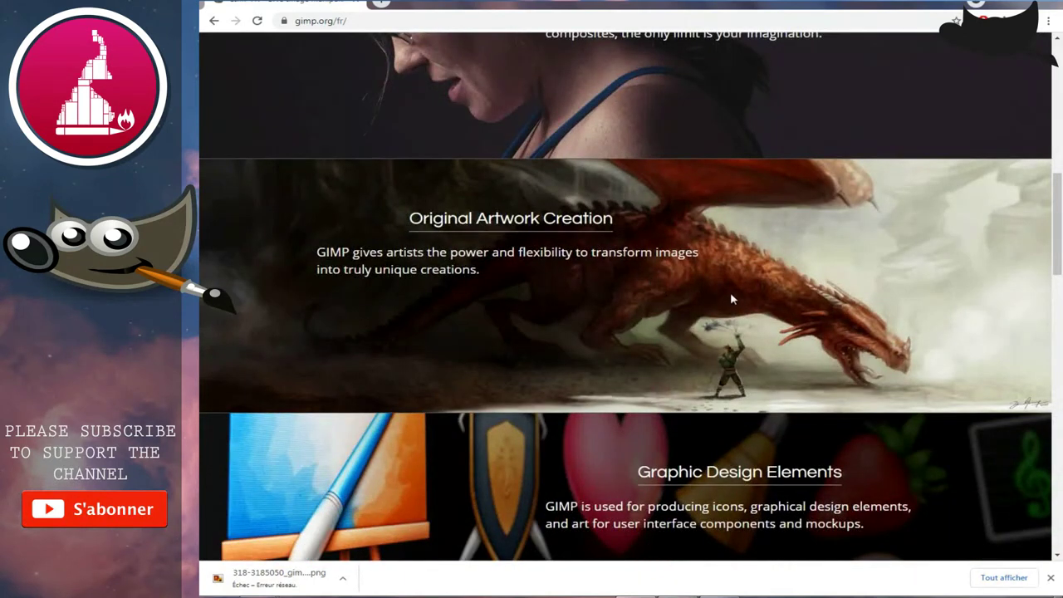
scroll(731, 297, "down", 2)
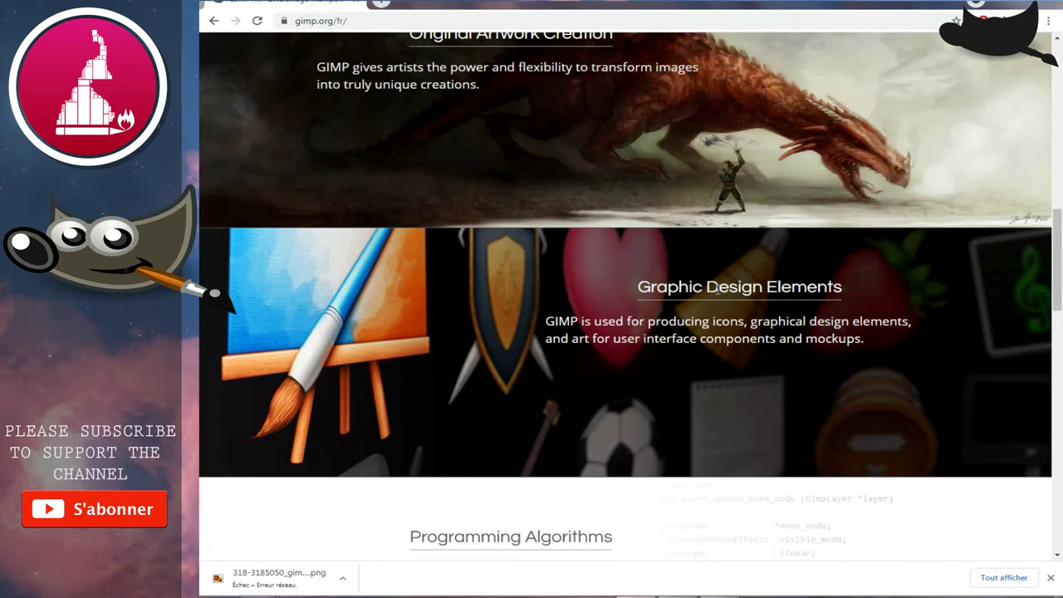
scroll(716, 291, "down", 3)
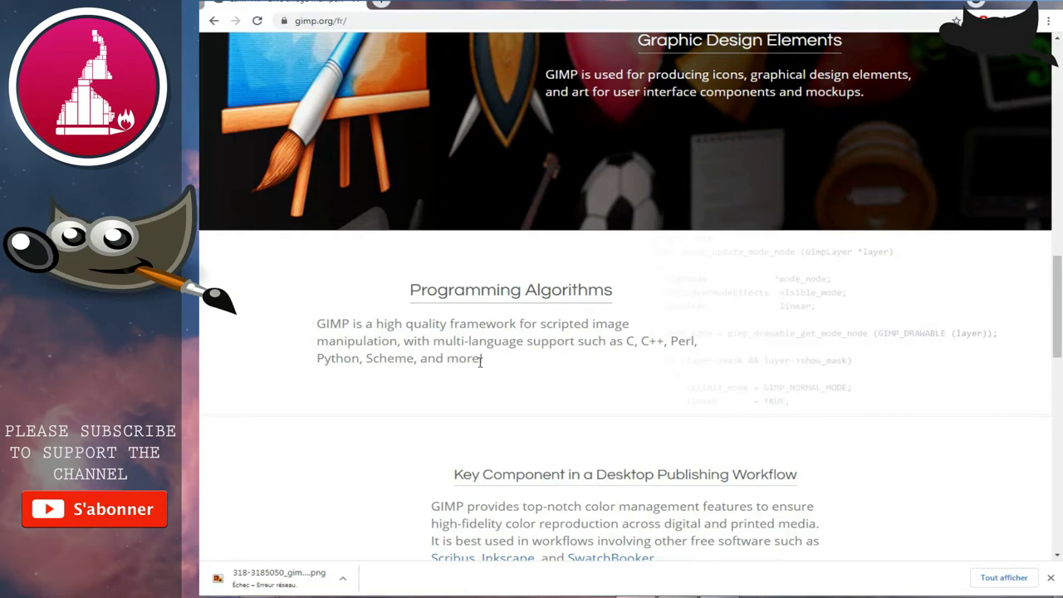
scroll(480, 362, "down", 3)
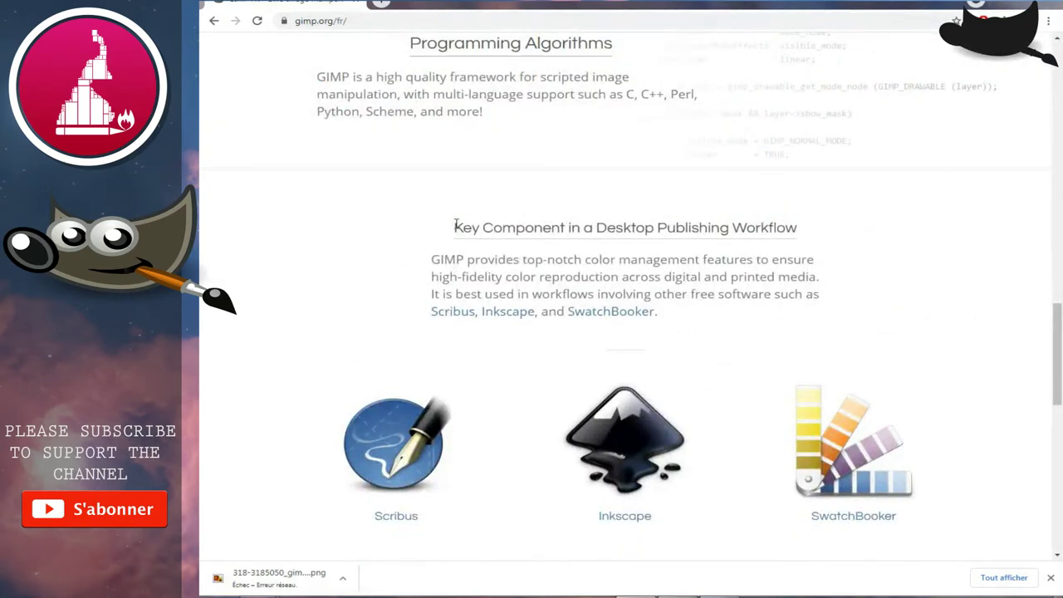
scroll(399, 449, "down", 1)
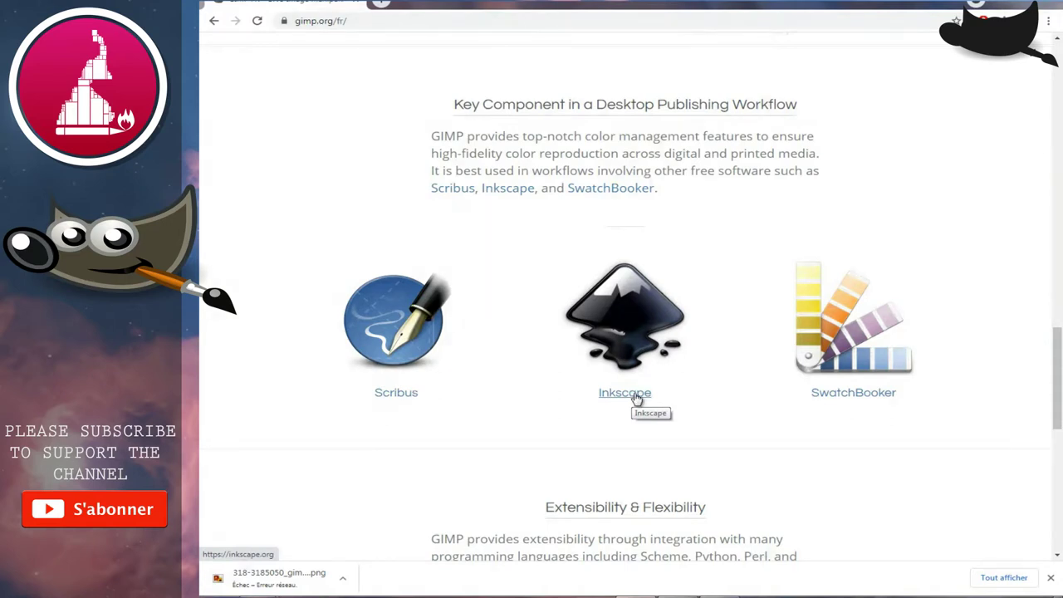
scroll(667, 330, "down", 1)
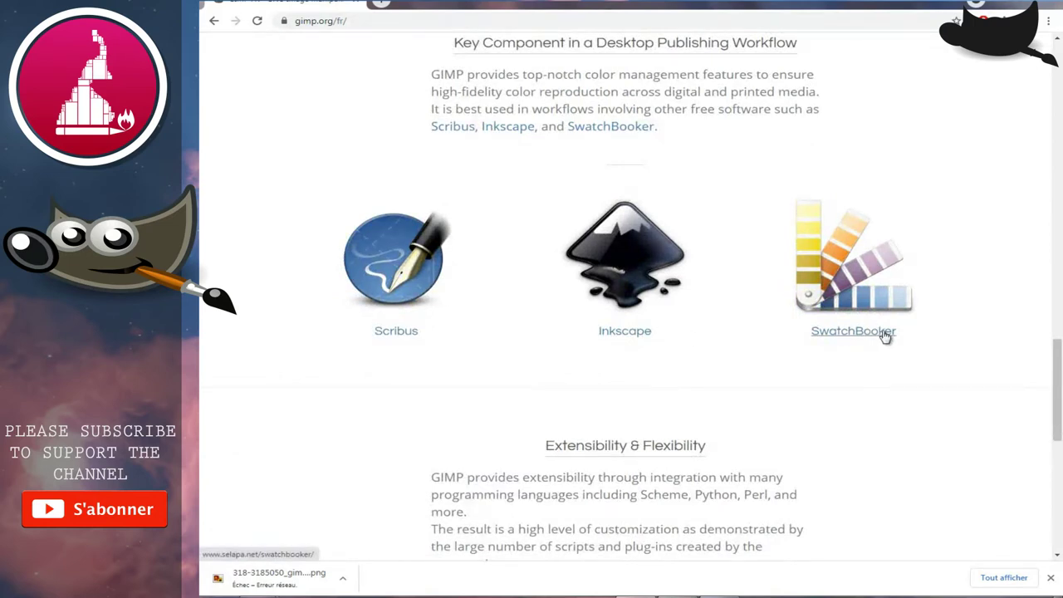
scroll(783, 321, "down", 4)
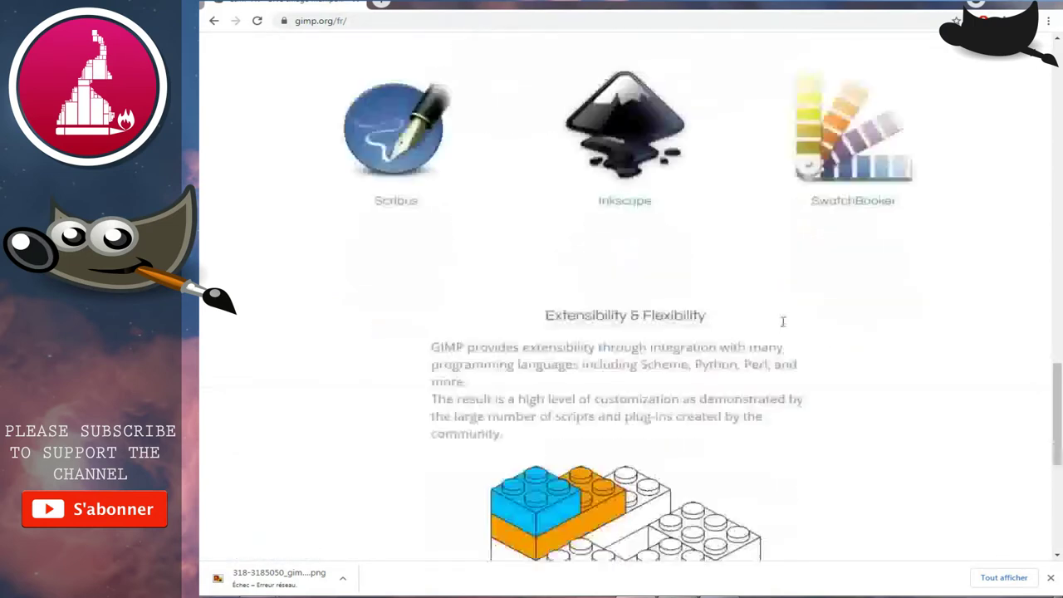
scroll(785, 323, "down", 1)
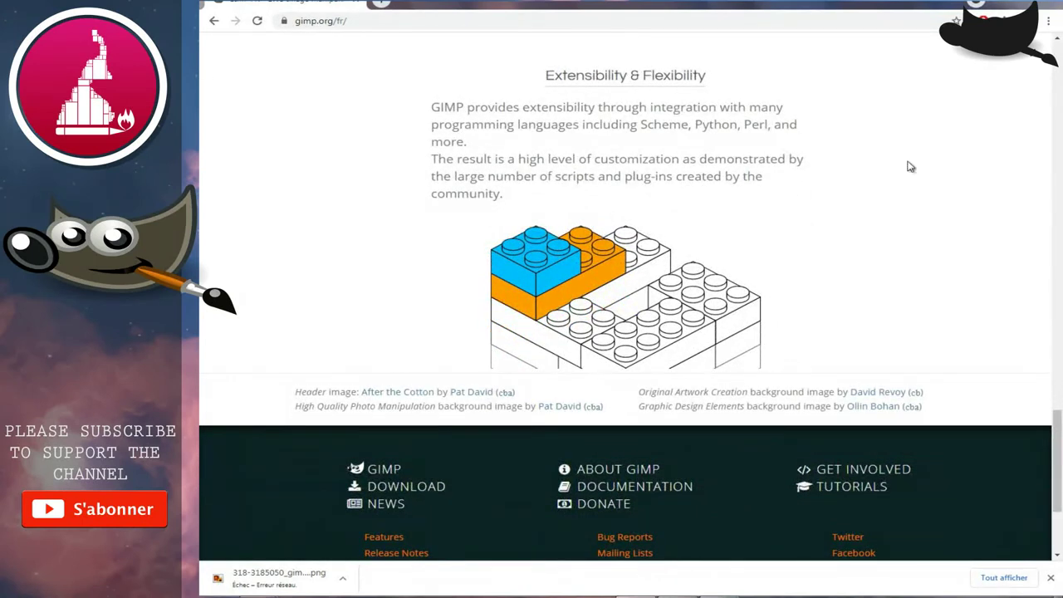
left_click(1002, 4)
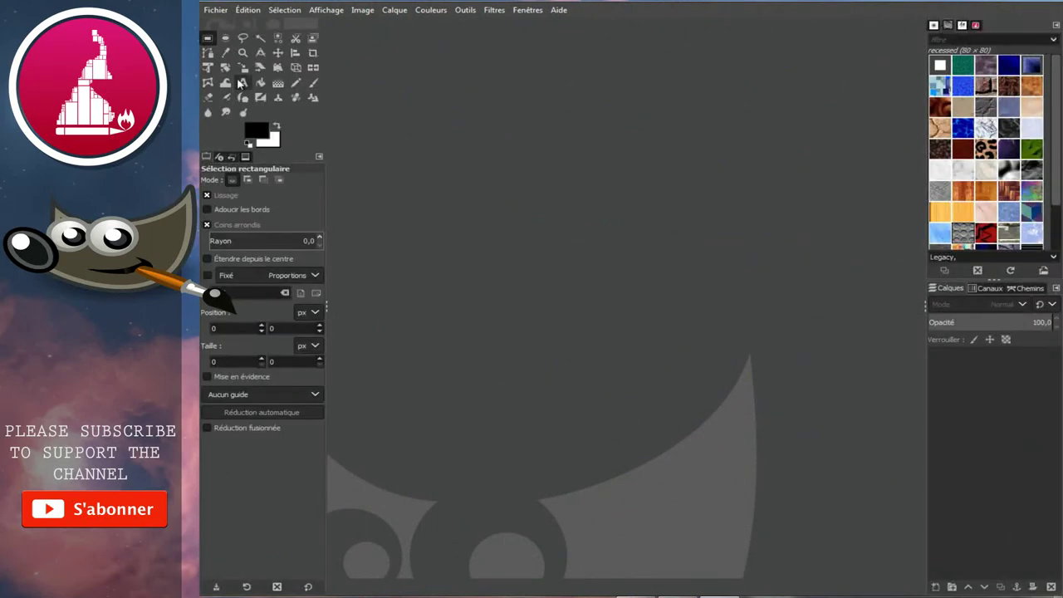
Create a new white 1920×1080 px image from the Full HD 1080p template.
left_click(218, 12)
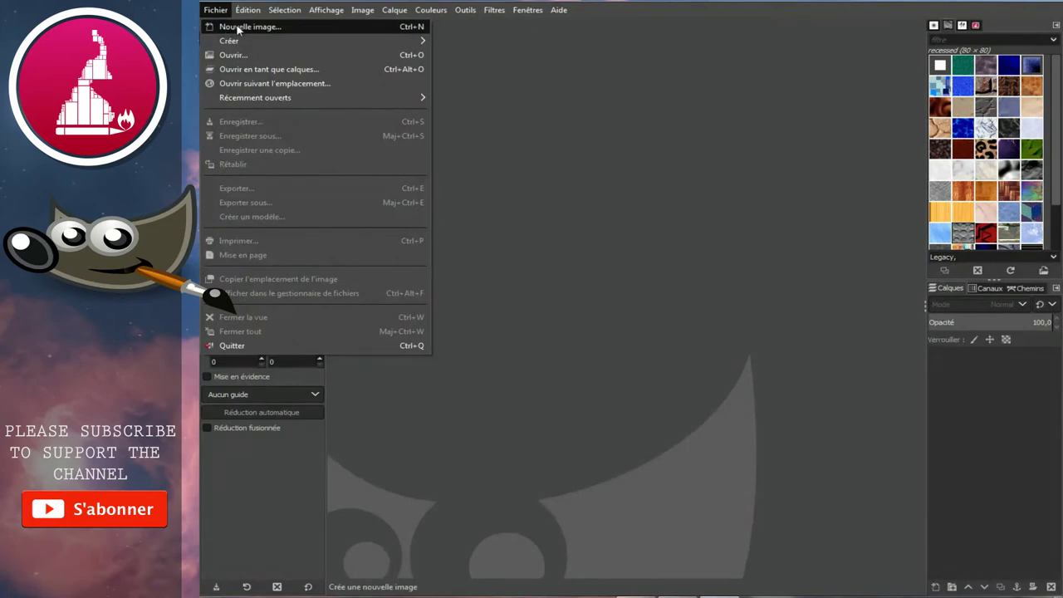
left_click(226, 28)
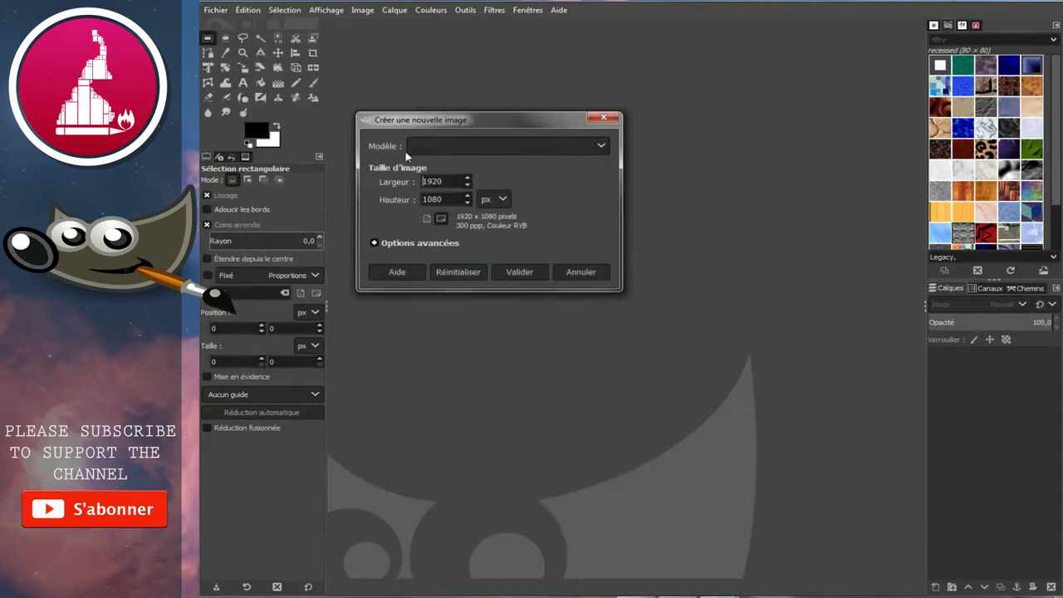
left_click(437, 152)
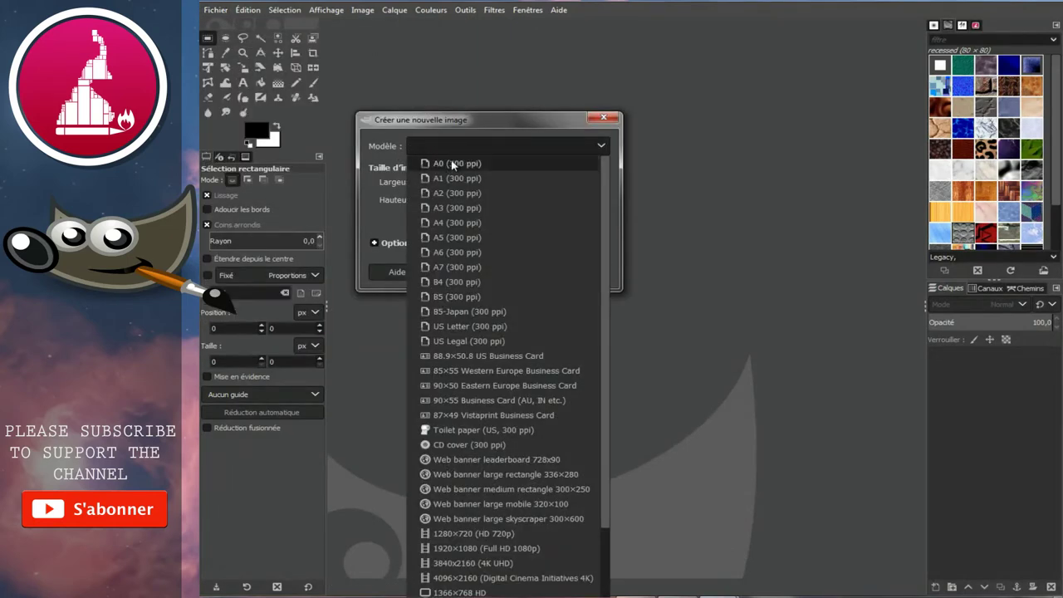
scroll(490, 294, "down", 3)
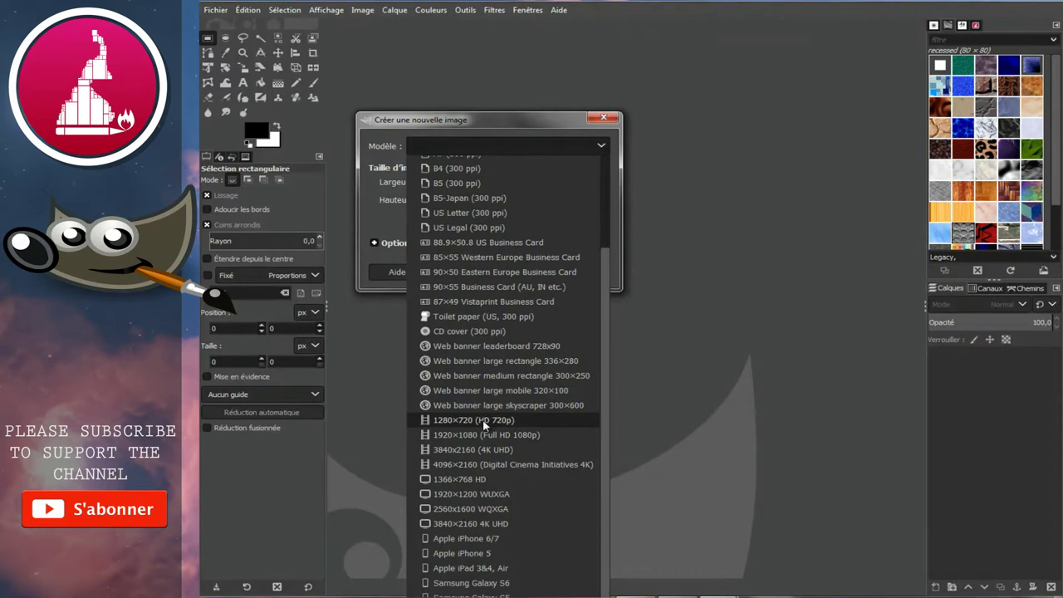
scroll(486, 282, "up", 3)
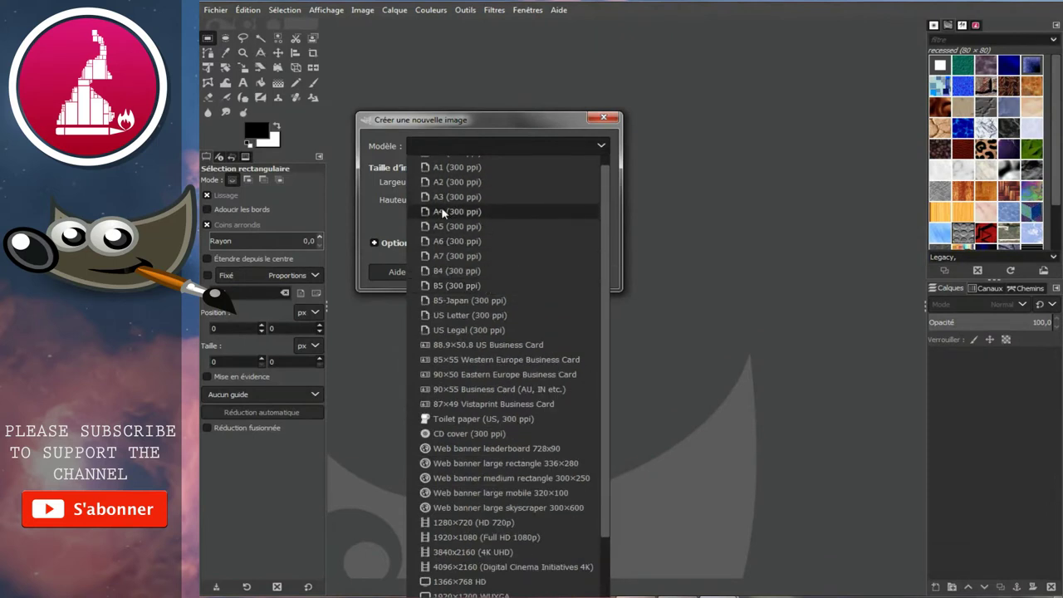
scroll(489, 318, "down", 3)
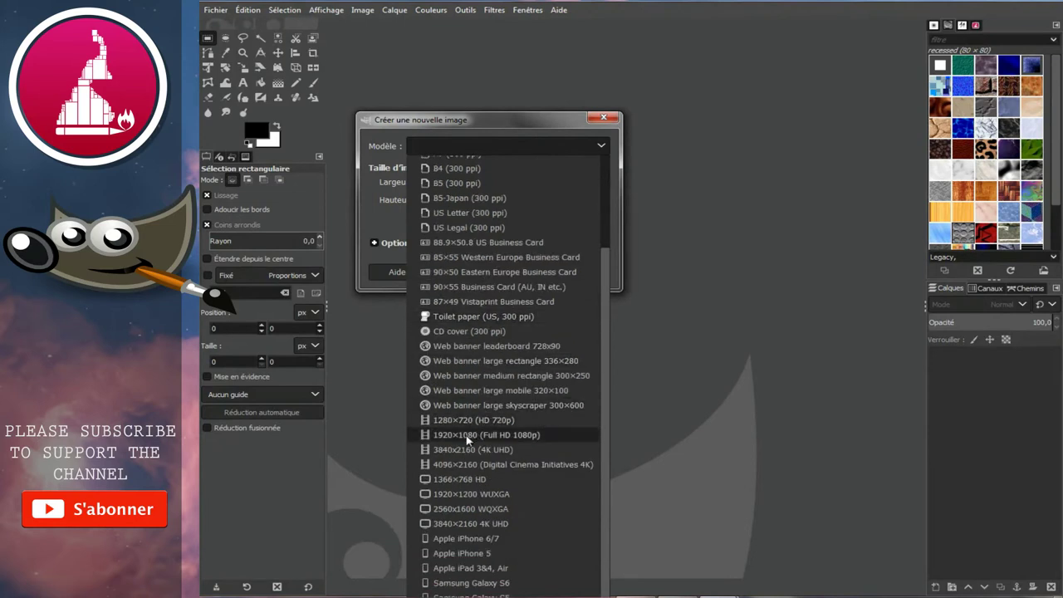
left_click(496, 441)
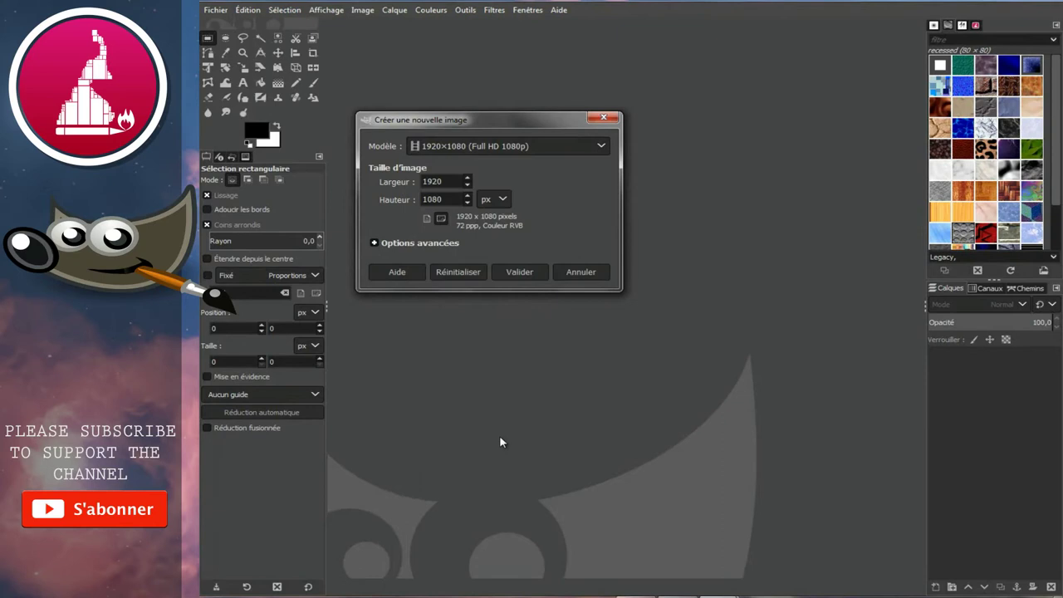
left_click(526, 272)
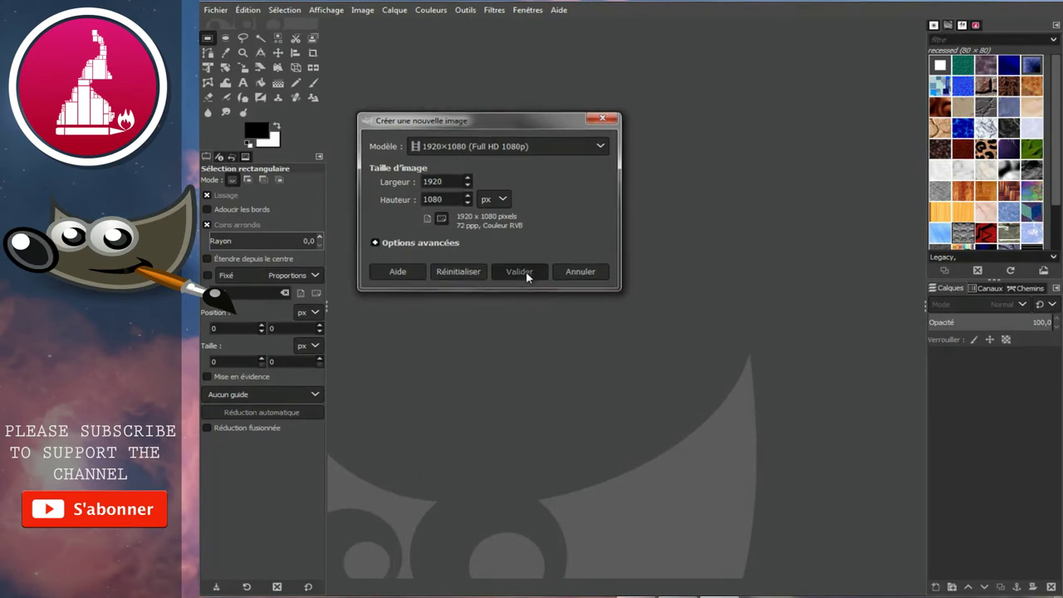
Add a transparent layer named 'cgcm' above the white background.
scroll(597, 571, "left", 2)
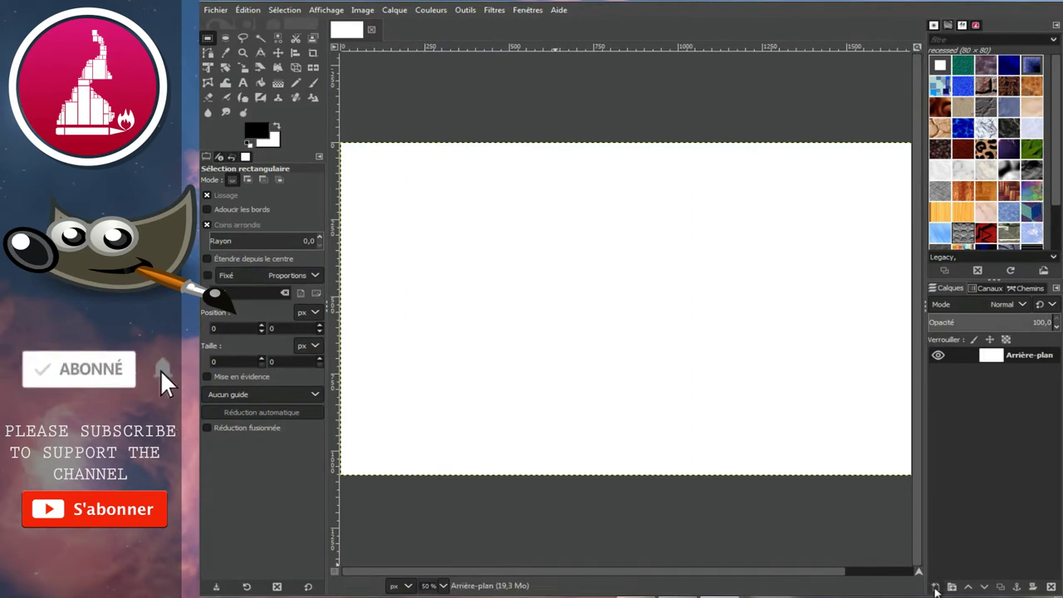
left_click(936, 587)
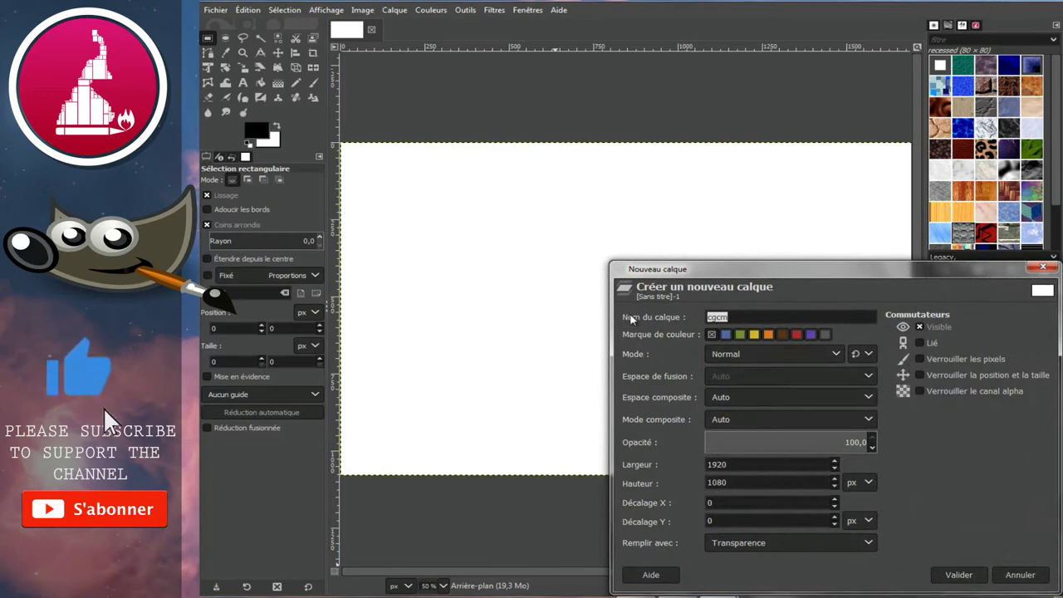
left_click(959, 574)
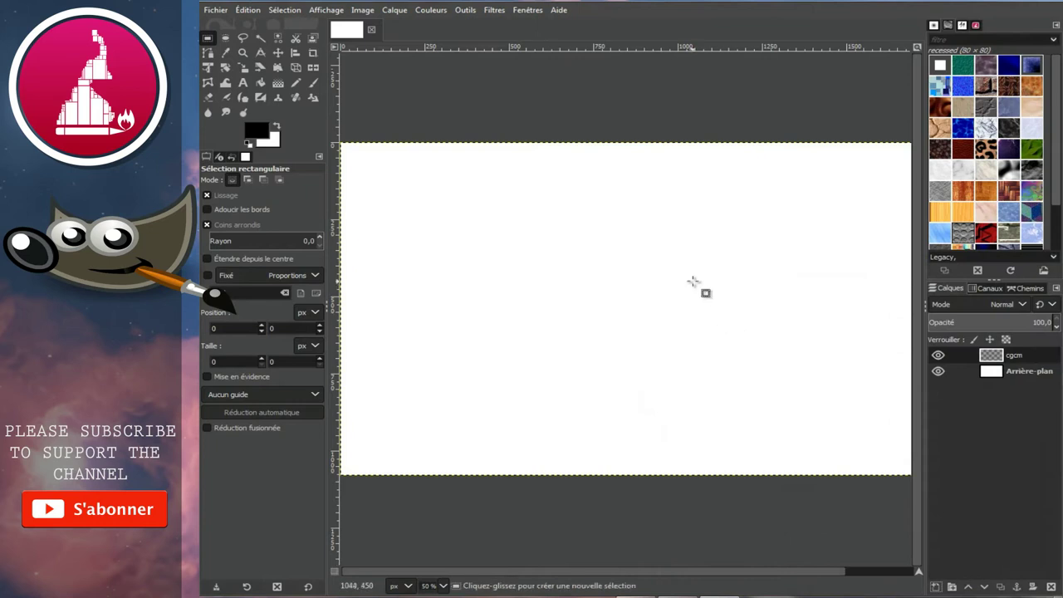
Open the CGCM logo PNG image.
left_click(221, 14)
left_click(236, 55)
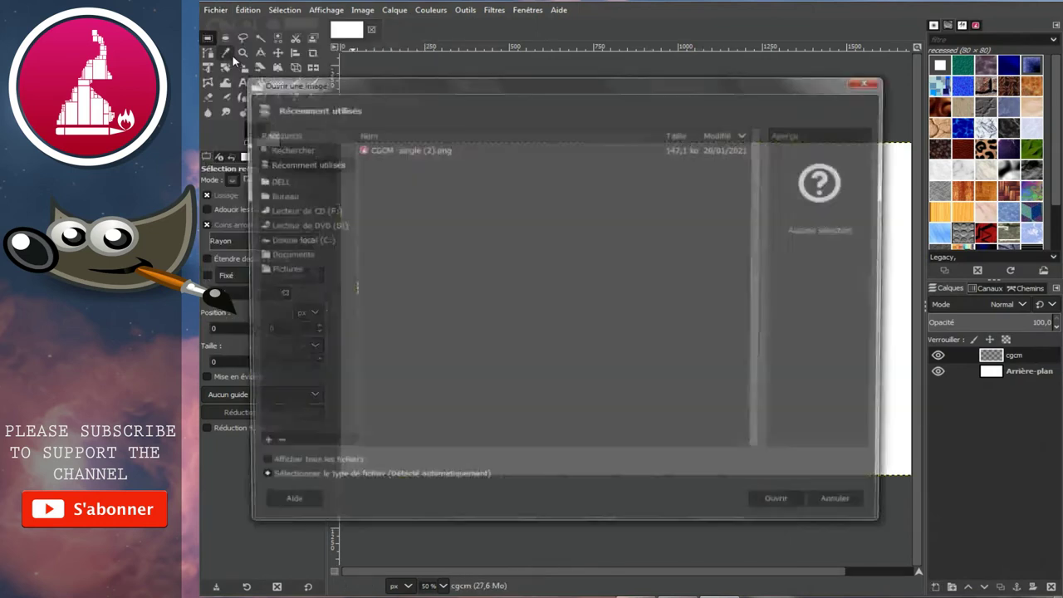
double_click(408, 149)
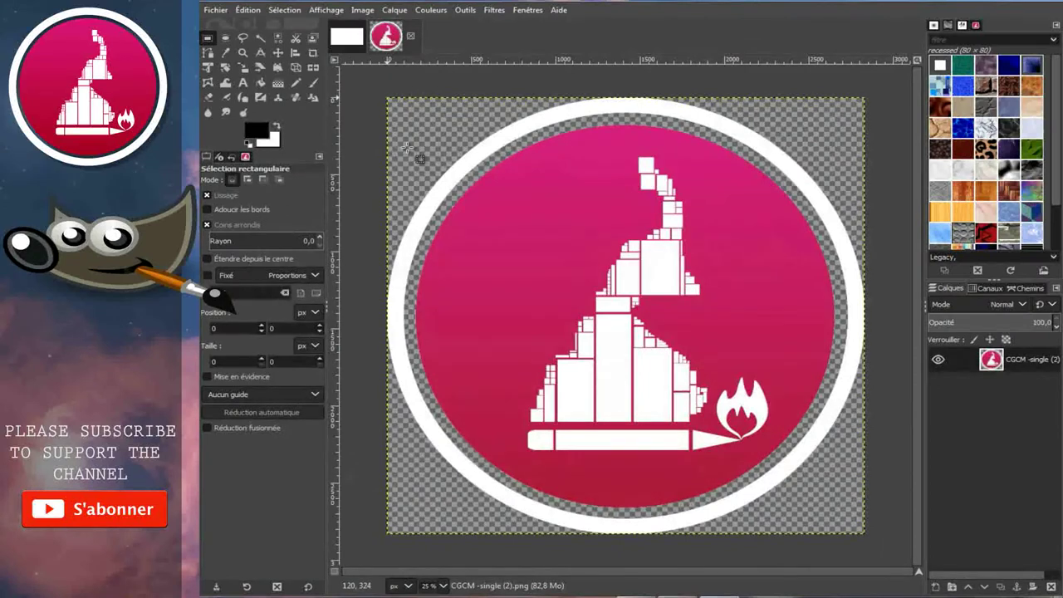
Select the whole logo, cut it to the clipboard, and return to the white image.
left_click_drag(387, 97, 838, 525)
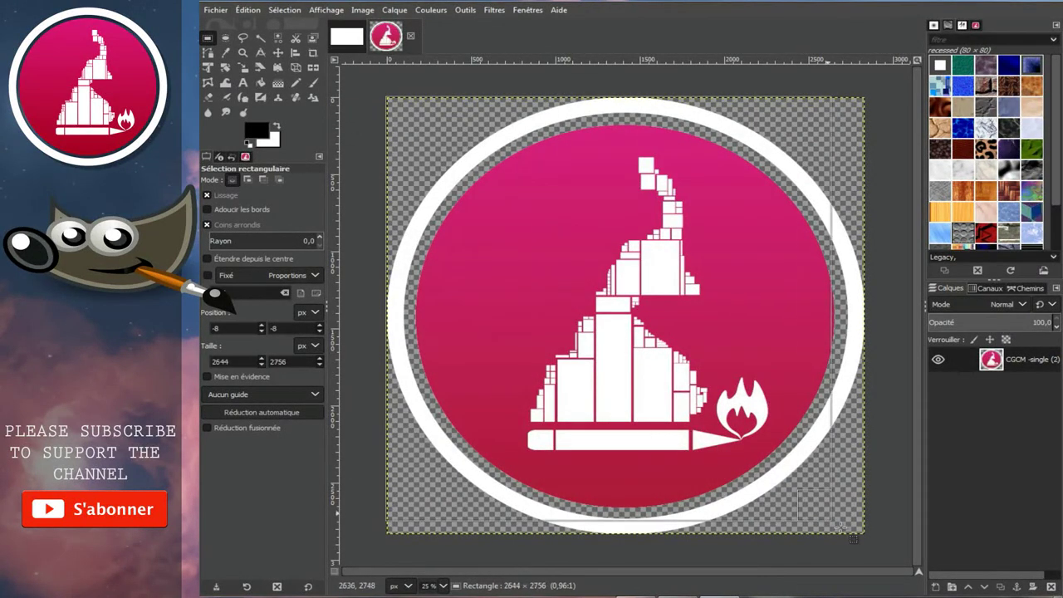
left_click_drag(839, 525, 862, 532)
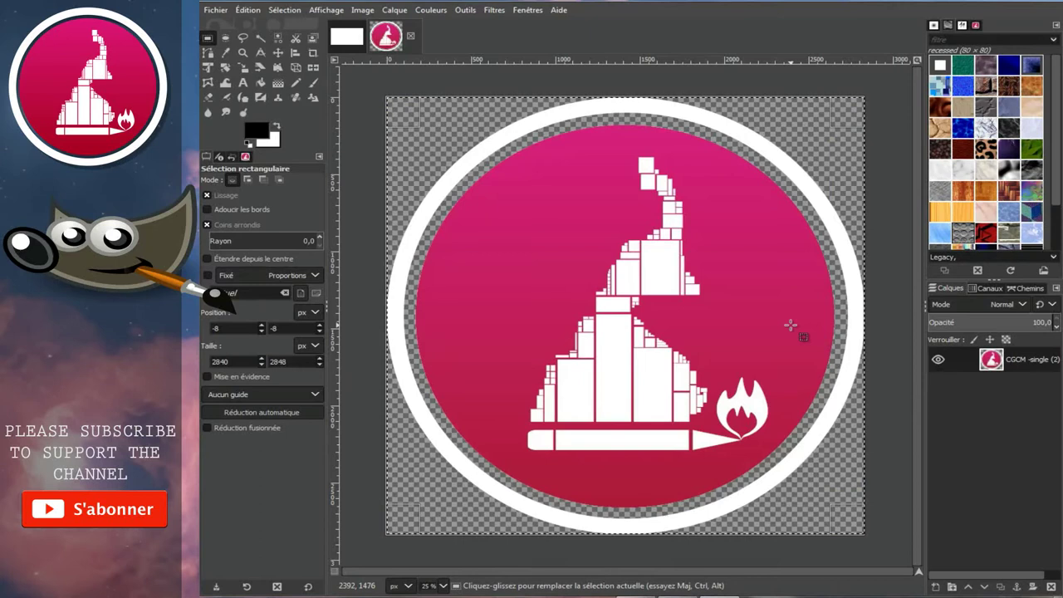
key("ctrl")
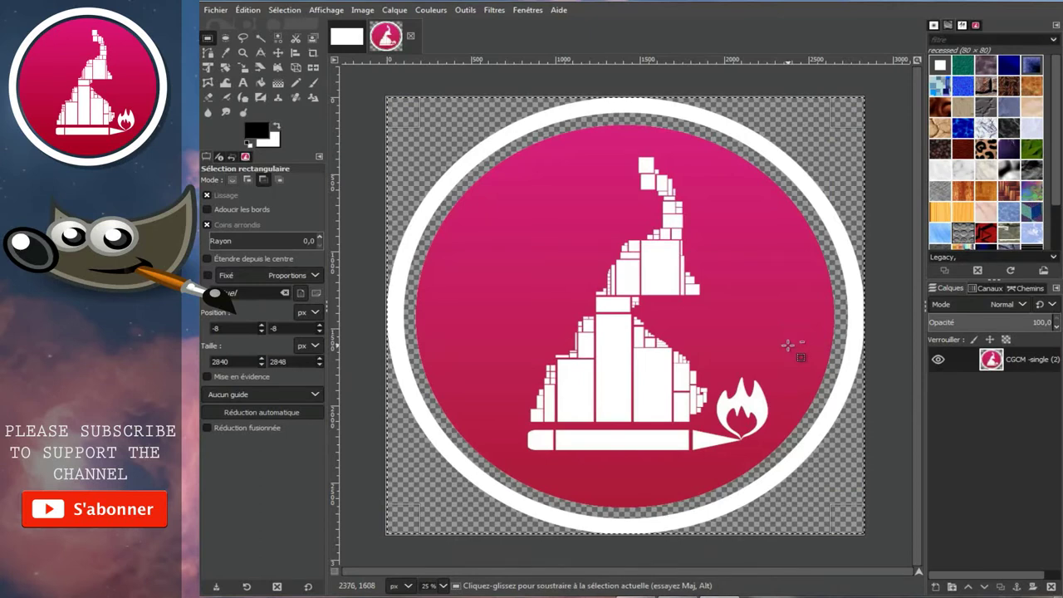
key("ctrl+x")
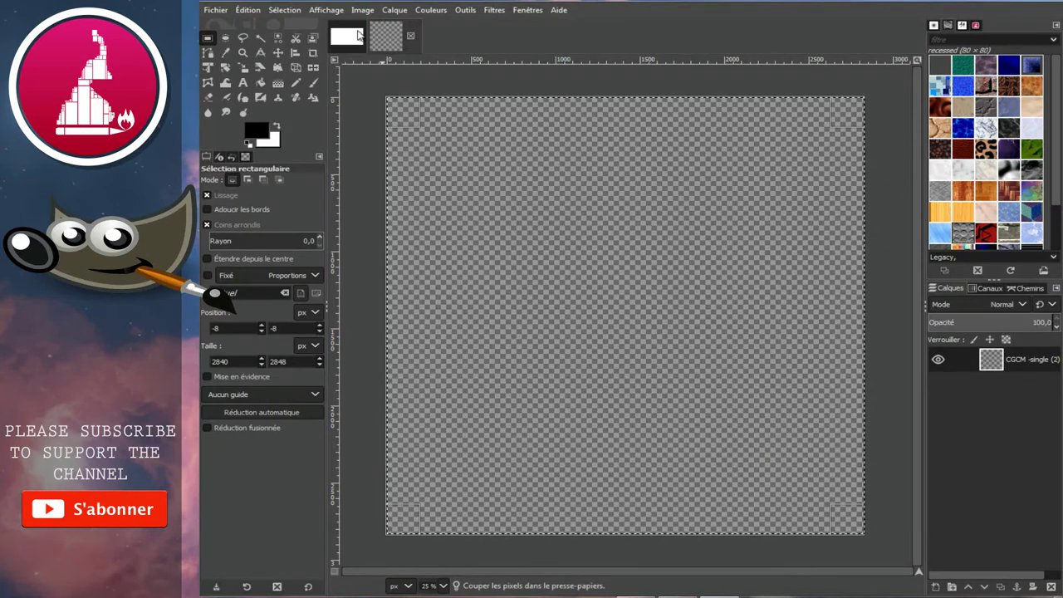
left_click(358, 35)
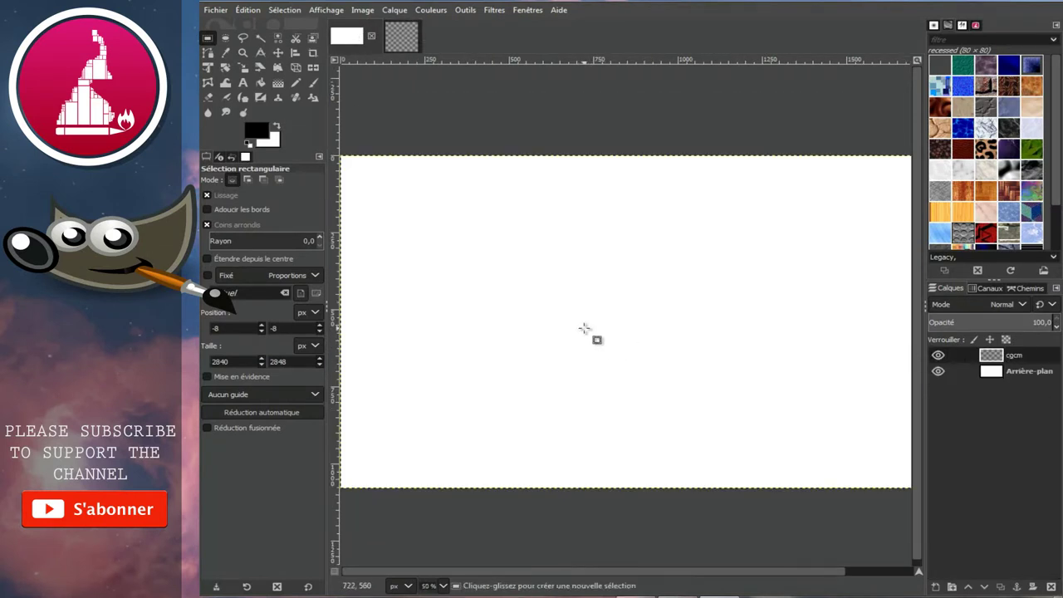
Paste the cut logo onto the white canvas and zoom out to see it whole.
key("ctrl+v")
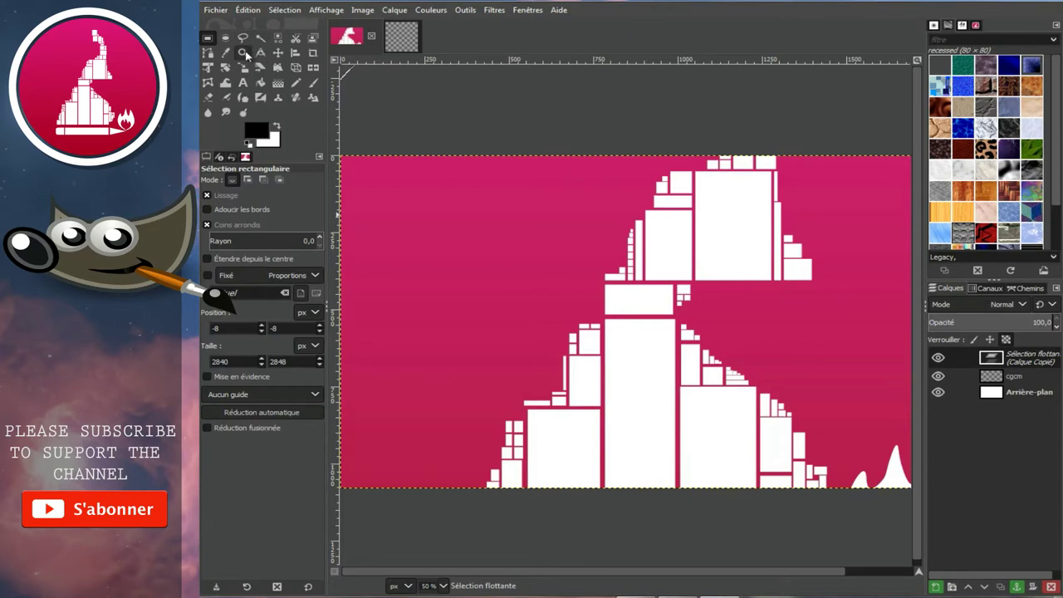
left_click(243, 53)
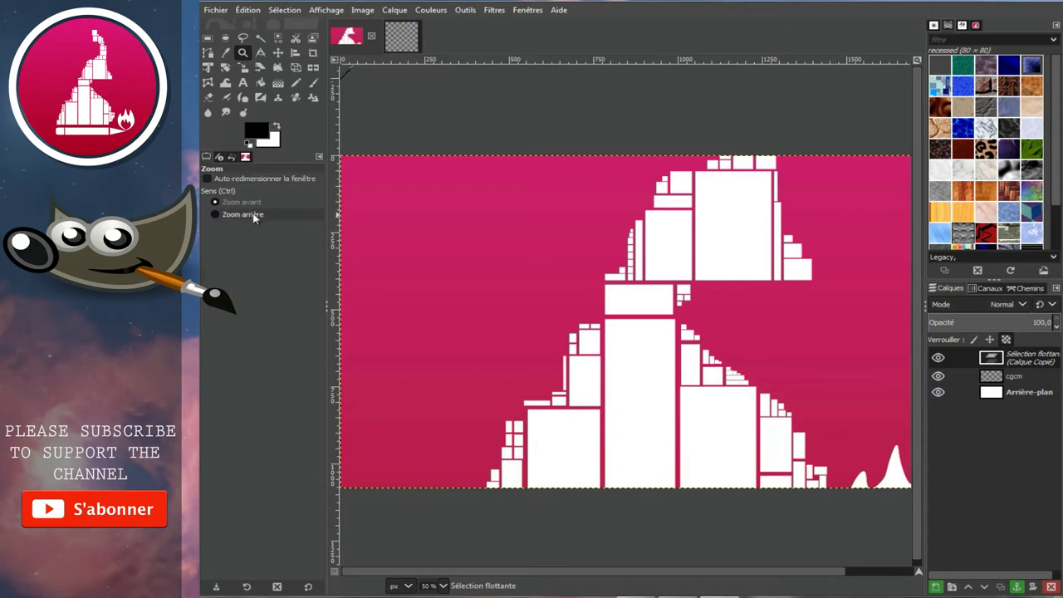
left_click(647, 273)
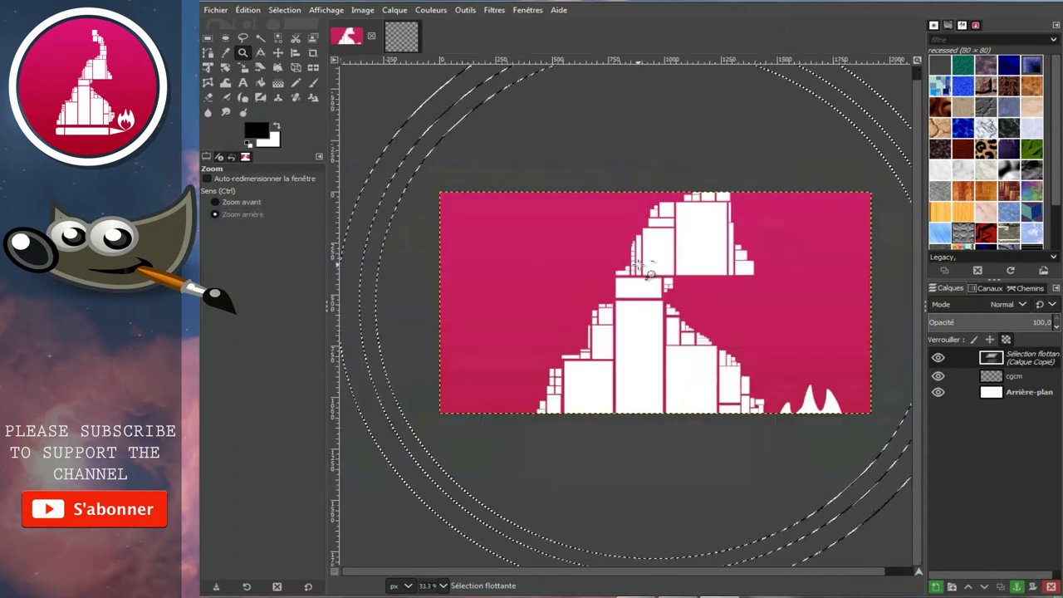
left_click(647, 273)
left_click(647, 274)
left_click(647, 274)
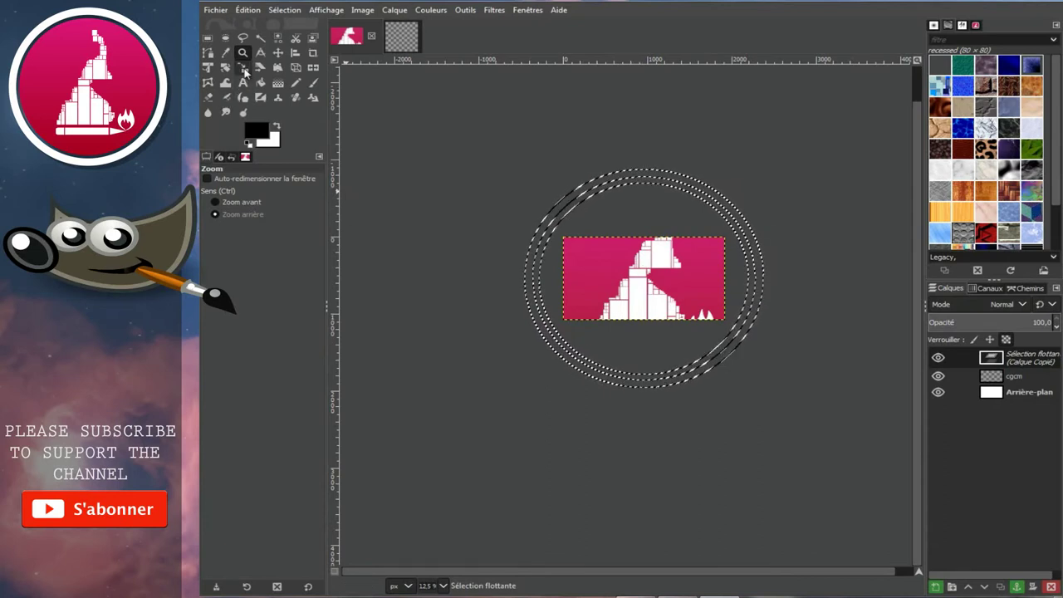
left_click(243, 68)
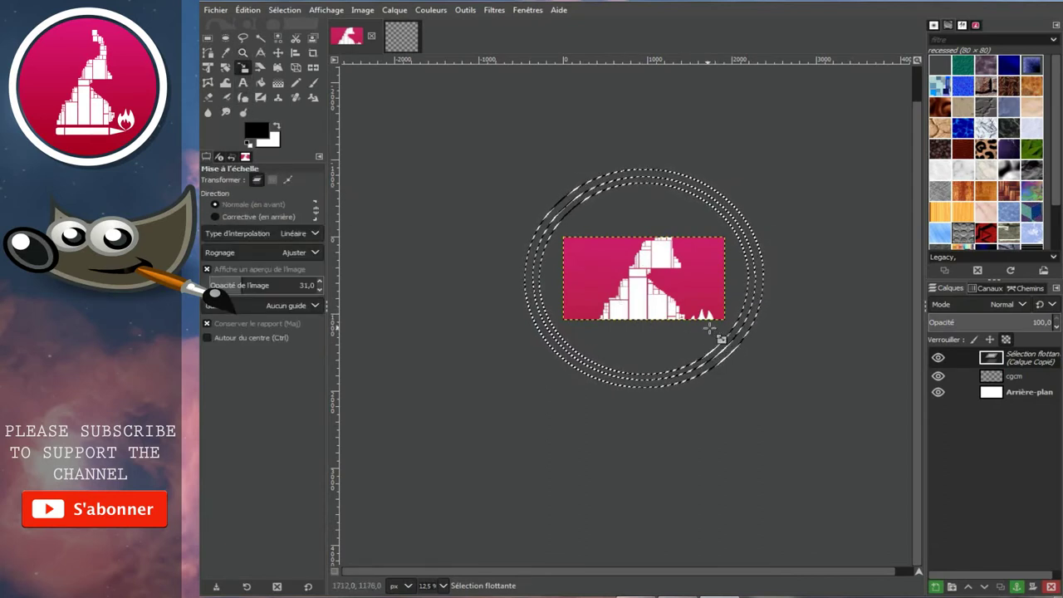
Scale the pasted logo down to about 652×652 px on the left of the canvas.
left_click(567, 226)
mouse_move(622, 261)
left_mouse_down()
mouse_move(595, 240)
mouse_move(640, 264)
left_mouse_up()
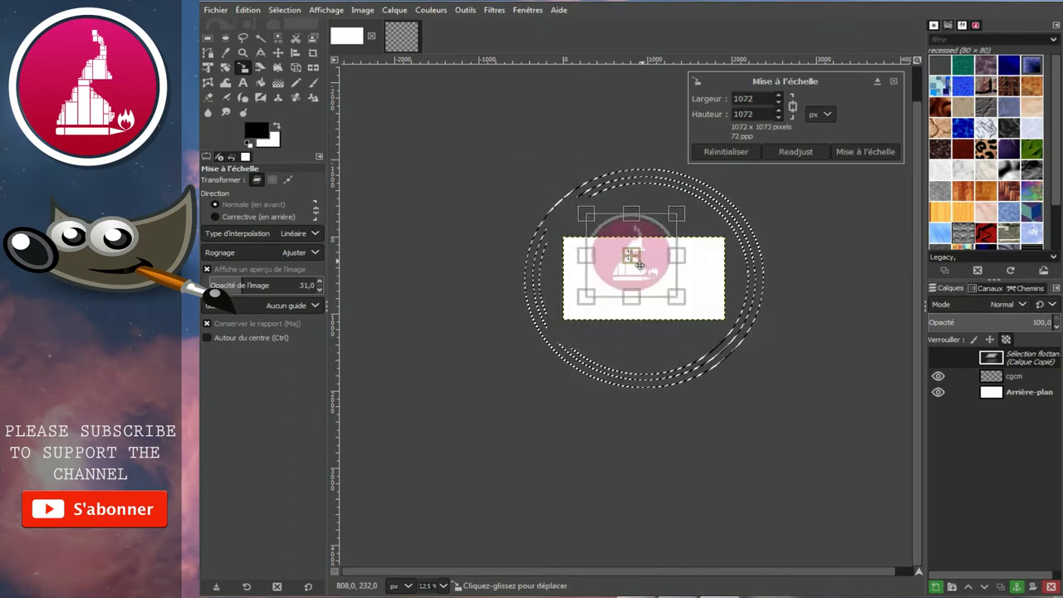
mouse_move(689, 329)
left_mouse_down()
mouse_move(632, 286)
mouse_move(660, 312)
left_mouse_up()
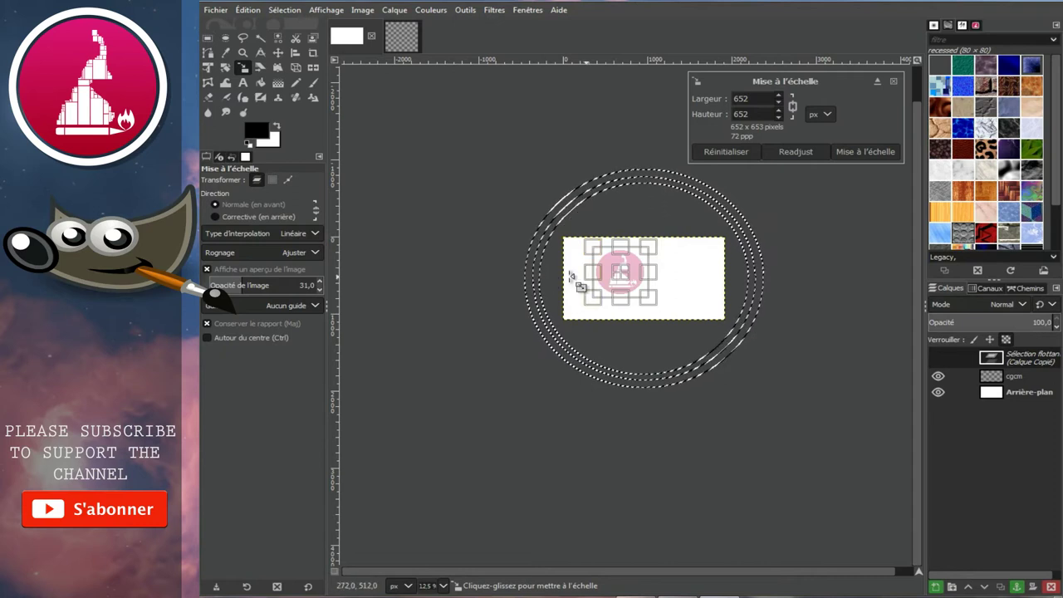
left_click(866, 151)
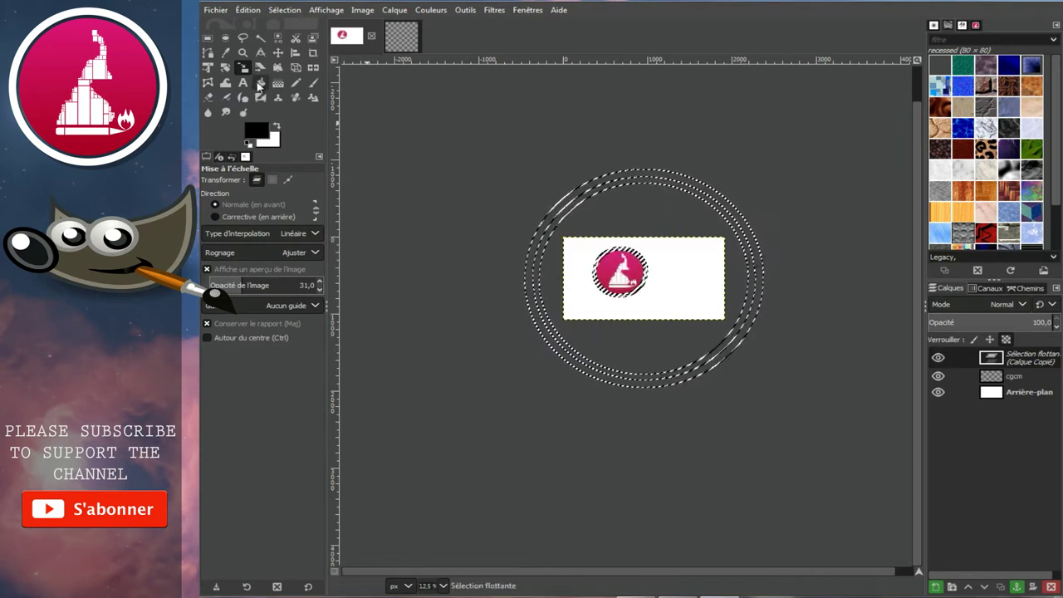
left_click(208, 38)
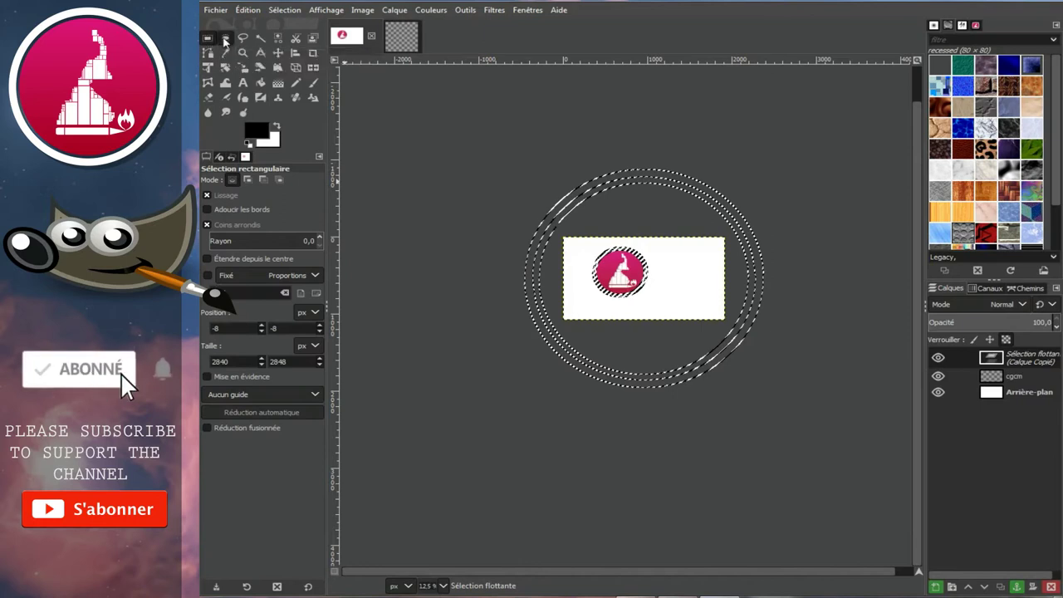
Anchor the floating logo into the cgcm layer, then zoom in on the logo.
left_click(224, 39)
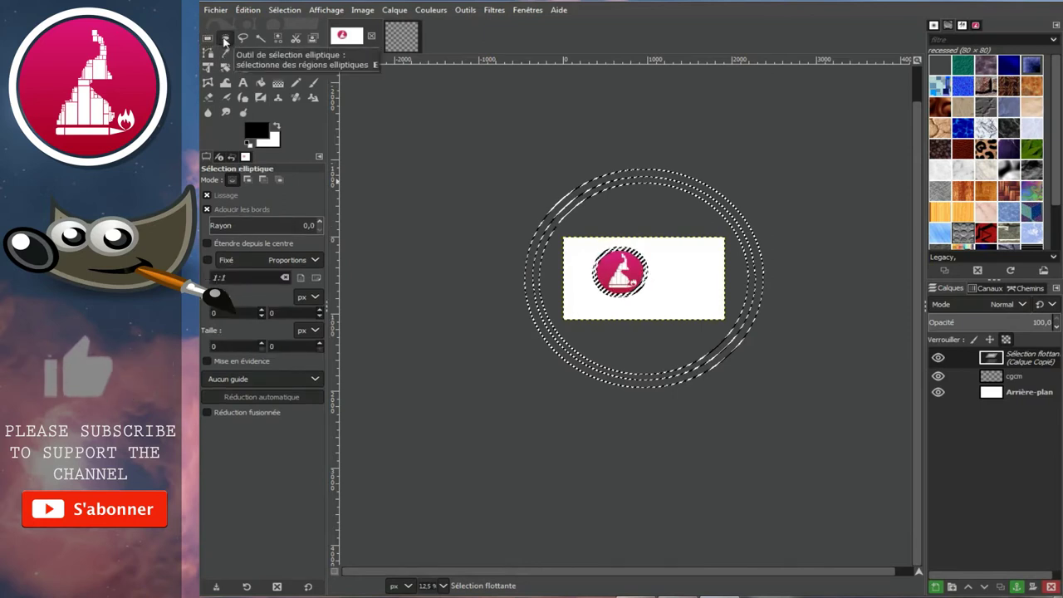
left_click(207, 38)
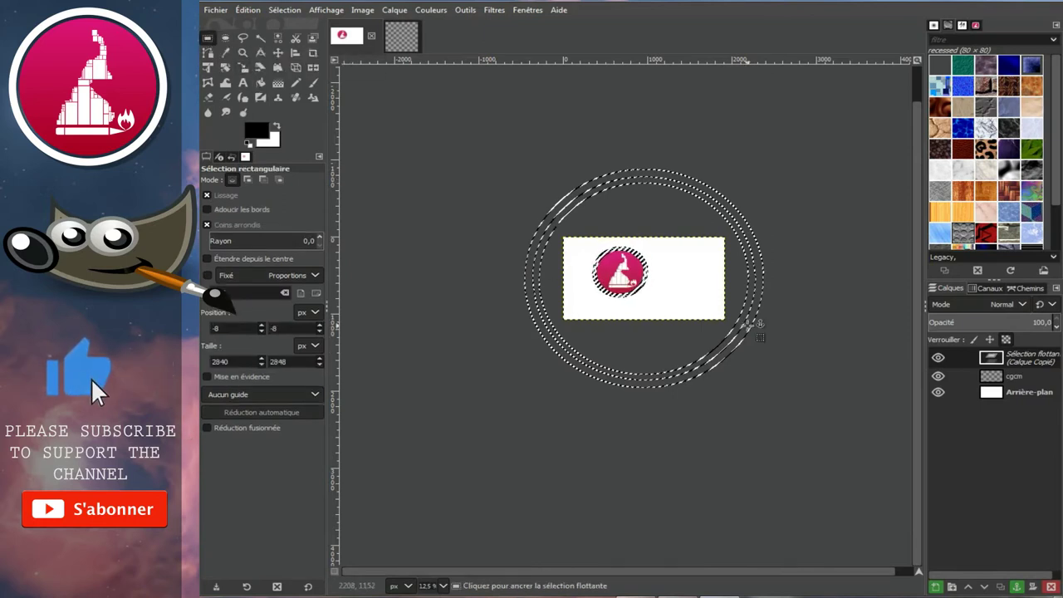
left_click(784, 296)
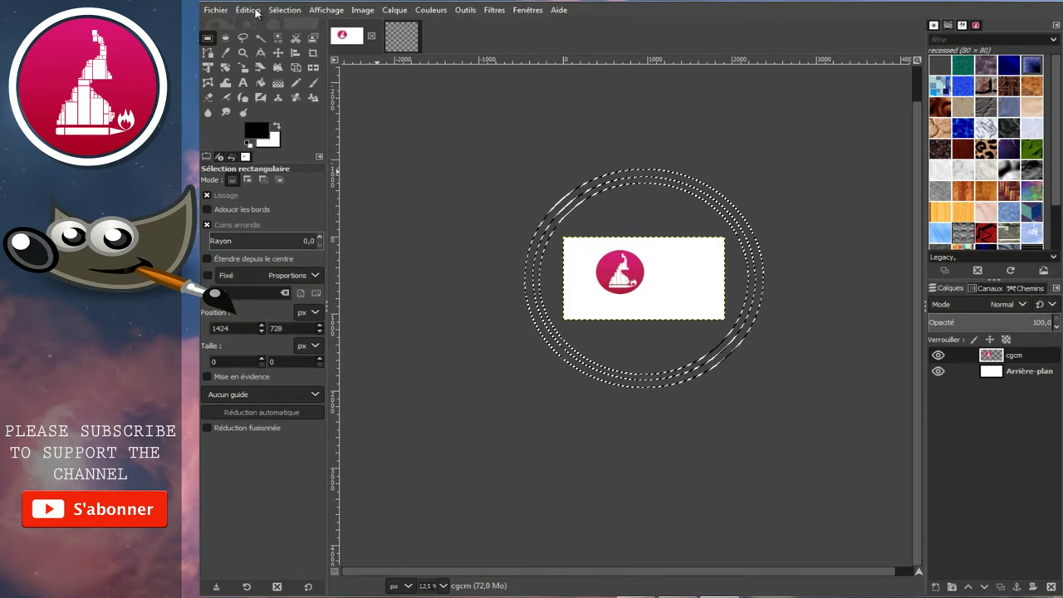
left_click(243, 52)
left_click(253, 205)
left_click(677, 326)
left_click(671, 318)
left_click(669, 314)
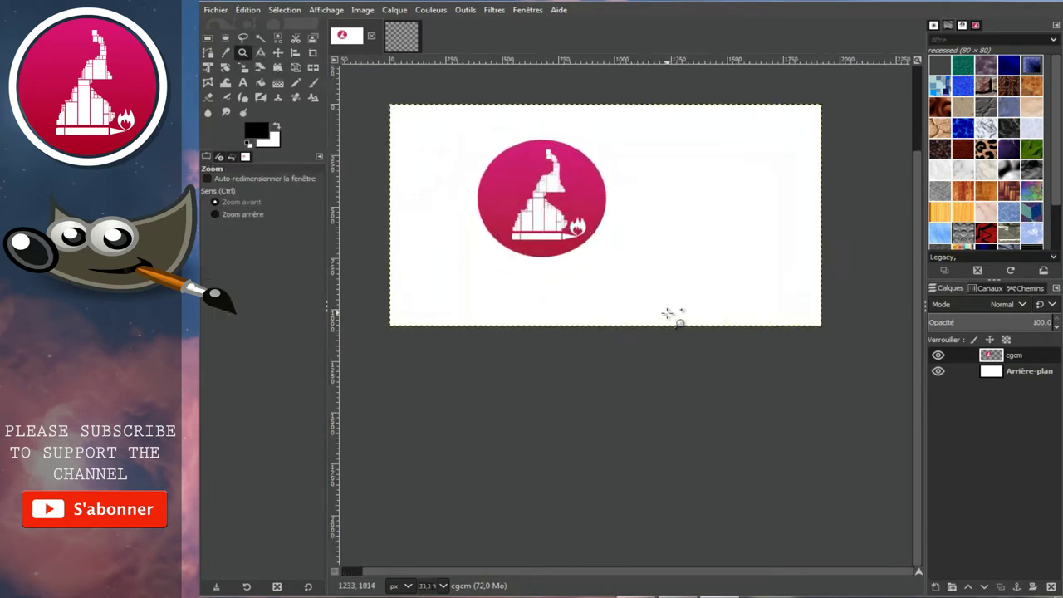
scroll(656, 307, "up", 2)
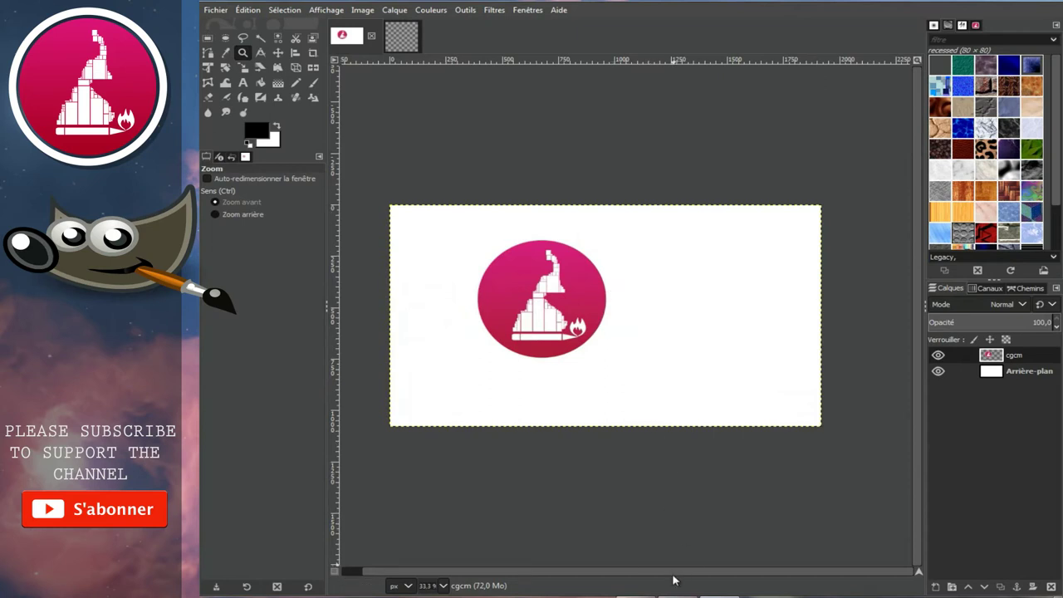
left_click(583, 407)
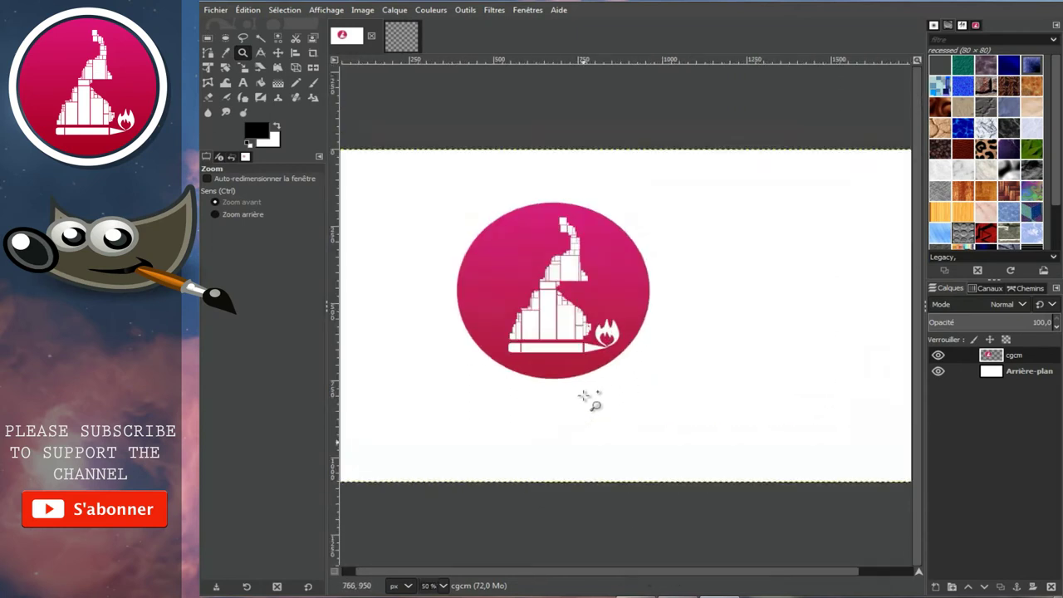
scroll(602, 571, "left", 2)
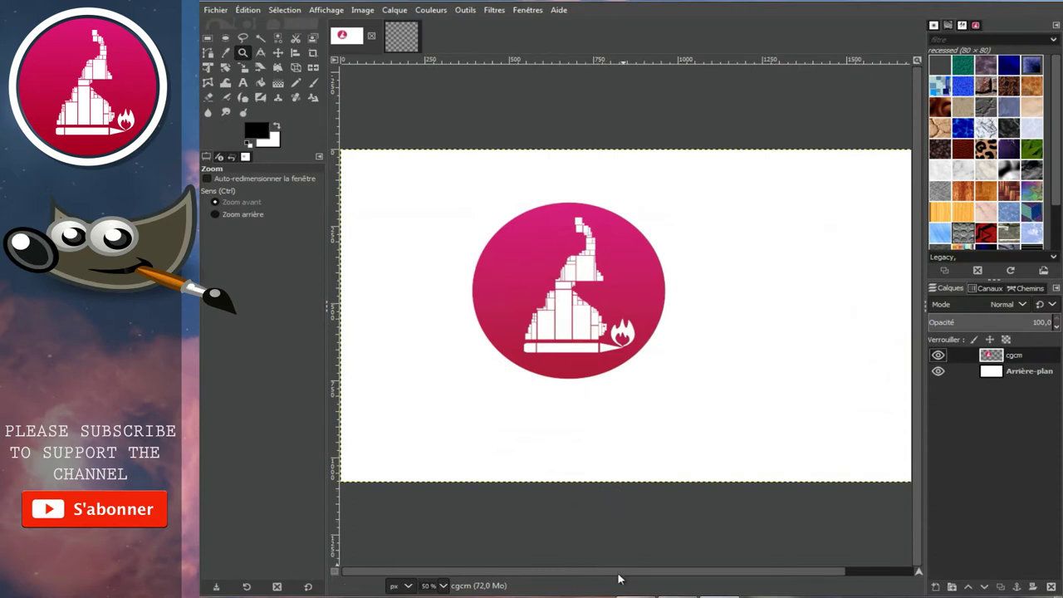
mouse_move(518, 571)
left_mouse_down()
mouse_move(607, 571)
mouse_move(484, 571)
left_mouse_up()
Apply the Long Shadow filter to the logo with Fading style at 45°.
left_click(495, 11)
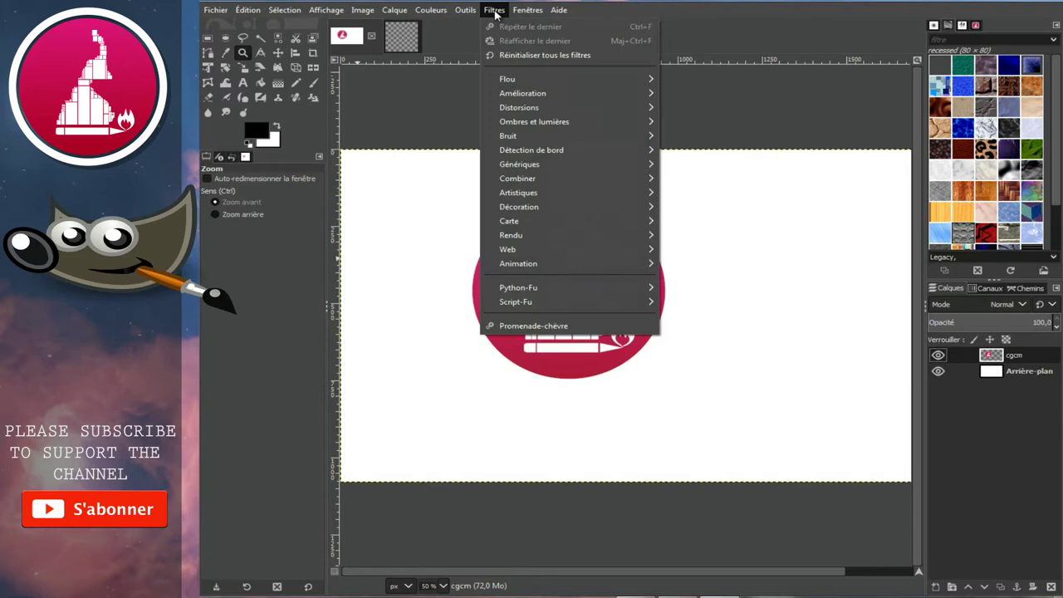
mouse_move(534, 122)
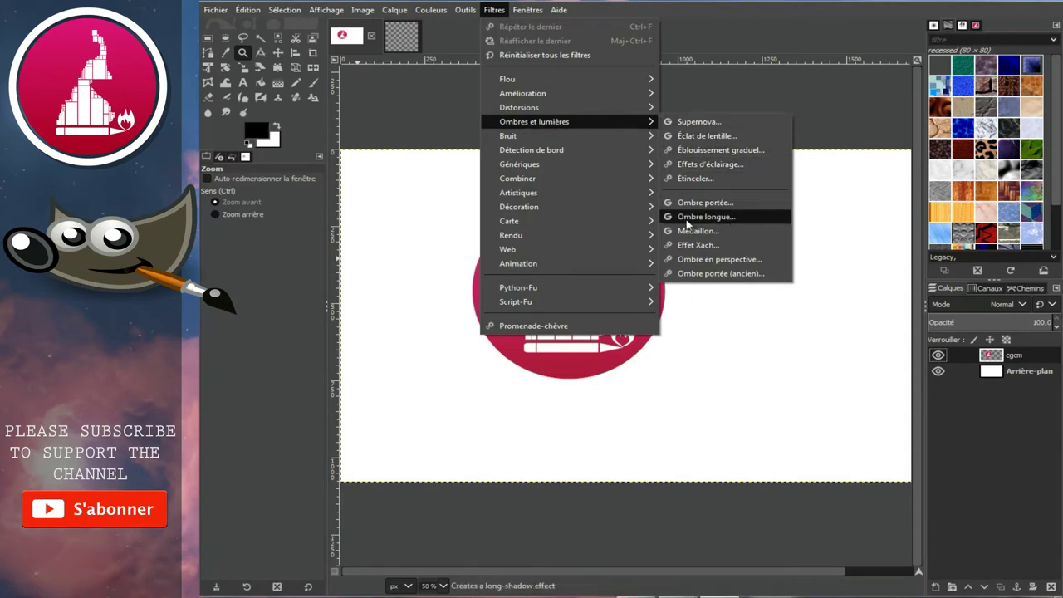
left_click(716, 220)
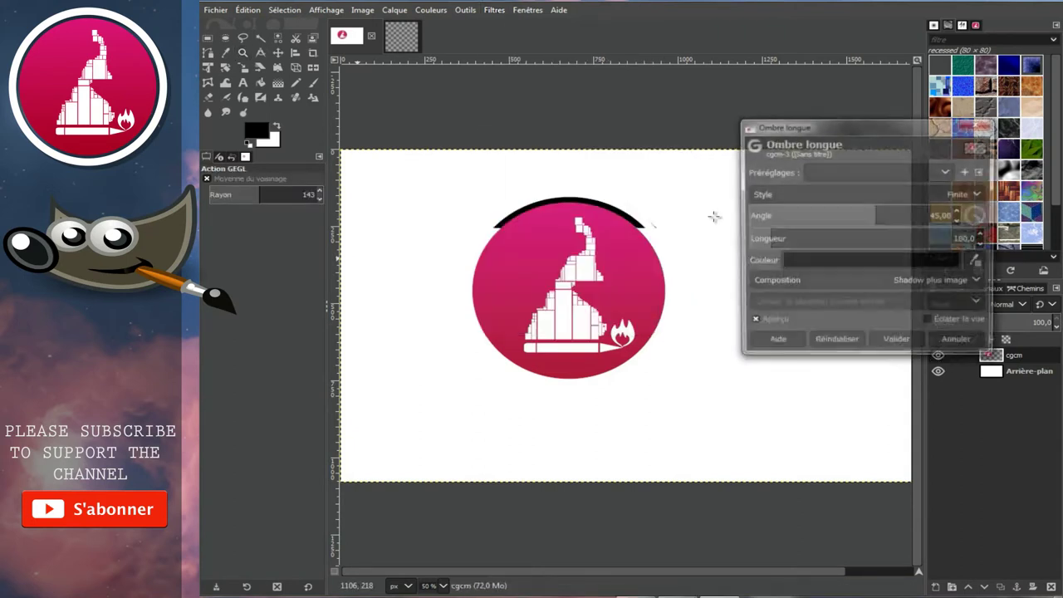
left_click_drag(786, 132, 300, 47)
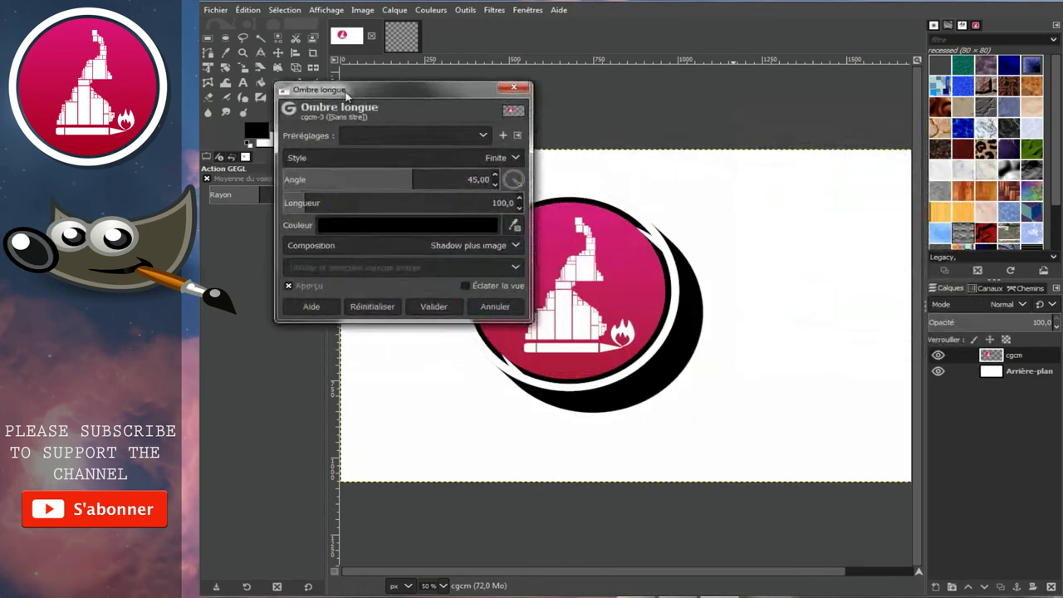
mouse_move(299, 47)
left_mouse_down()
mouse_move(309, 71)
mouse_move(837, 81)
left_mouse_up()
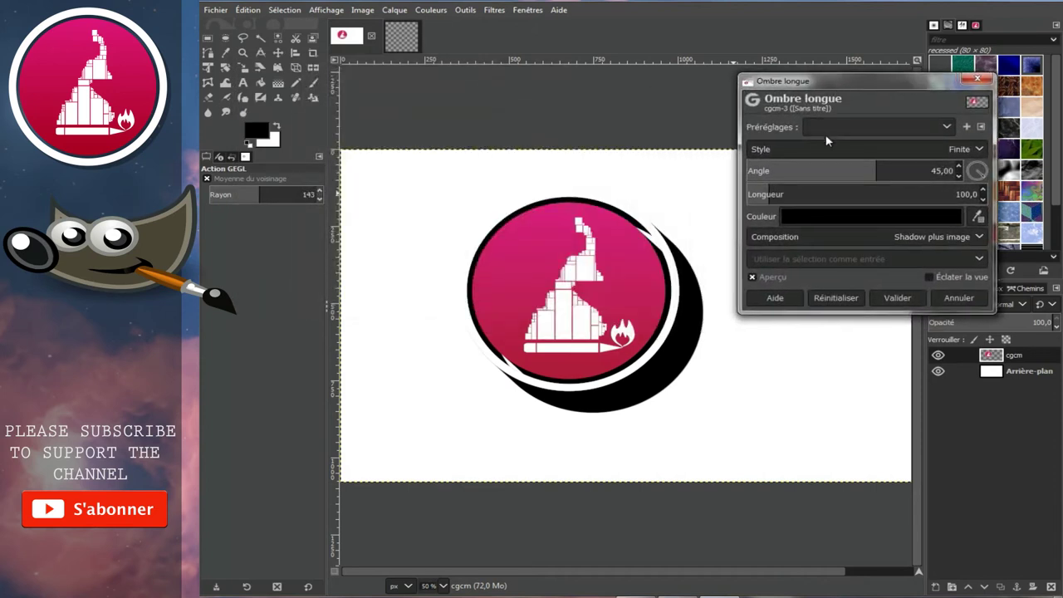
left_click(774, 148)
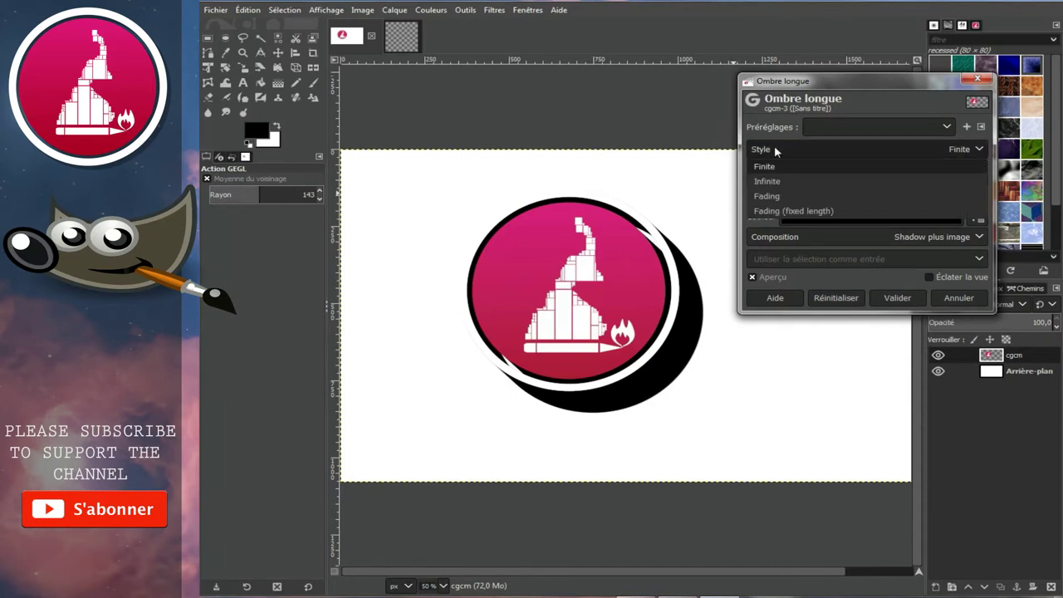
left_click(775, 183)
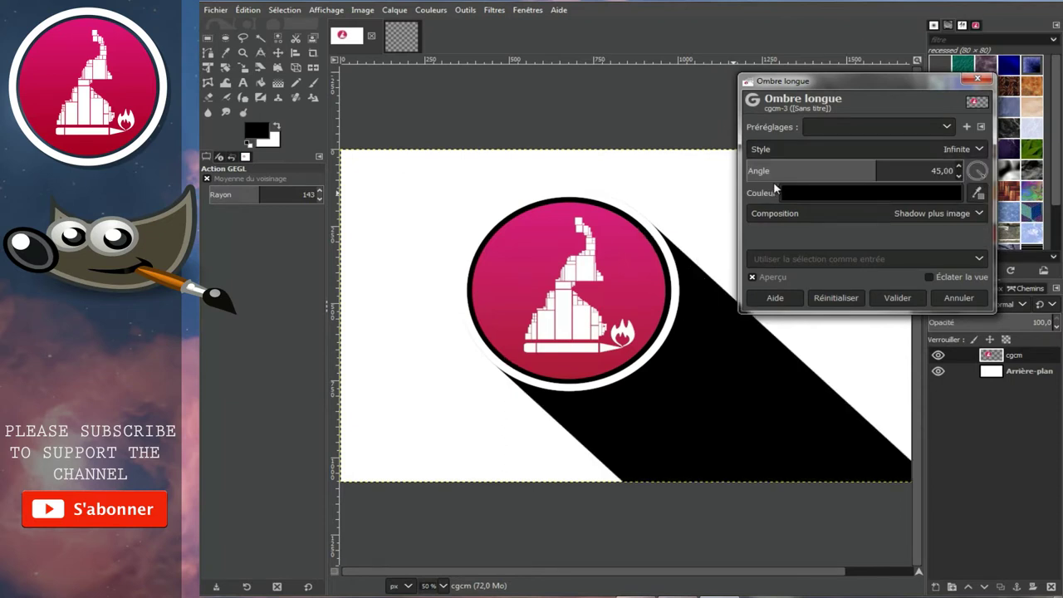
left_click_drag(818, 81, 812, 53)
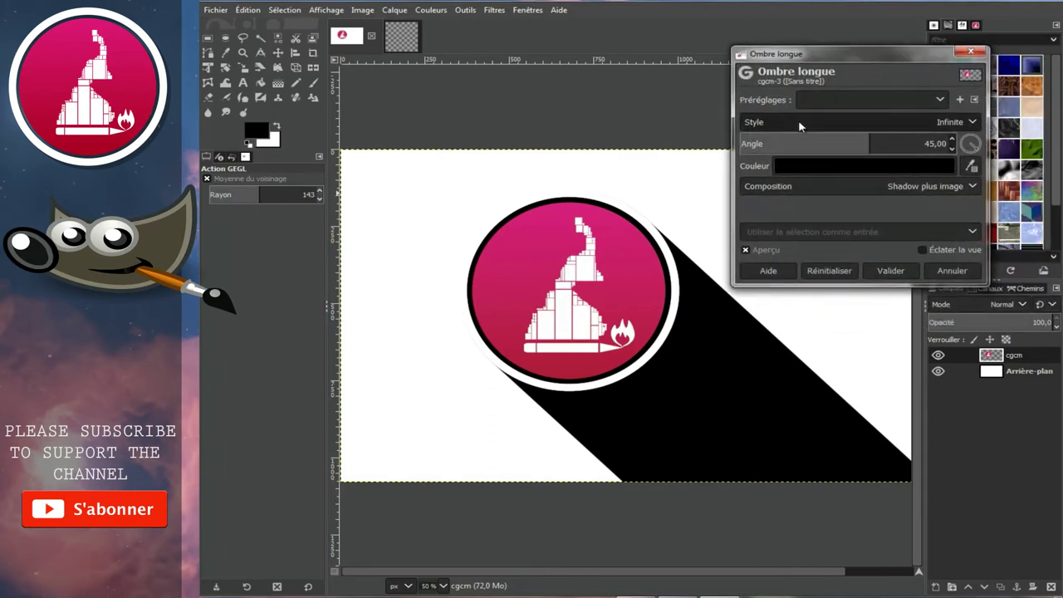
left_click(798, 120)
left_click(778, 169)
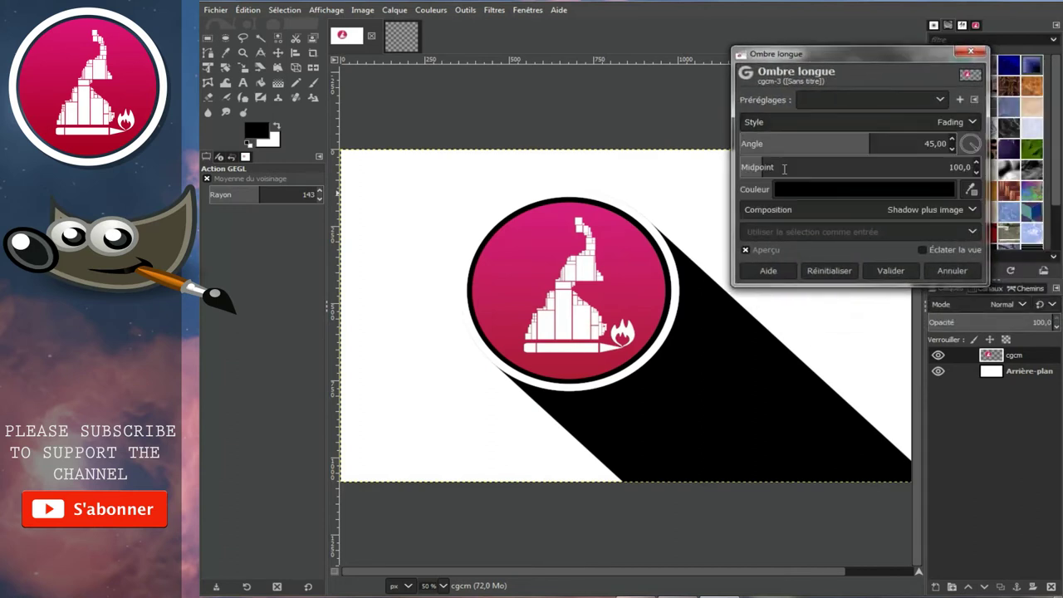
mouse_move(805, 57)
left_mouse_down()
mouse_move(660, 83)
mouse_move(745, 98)
mouse_move(824, 69)
left_mouse_up()
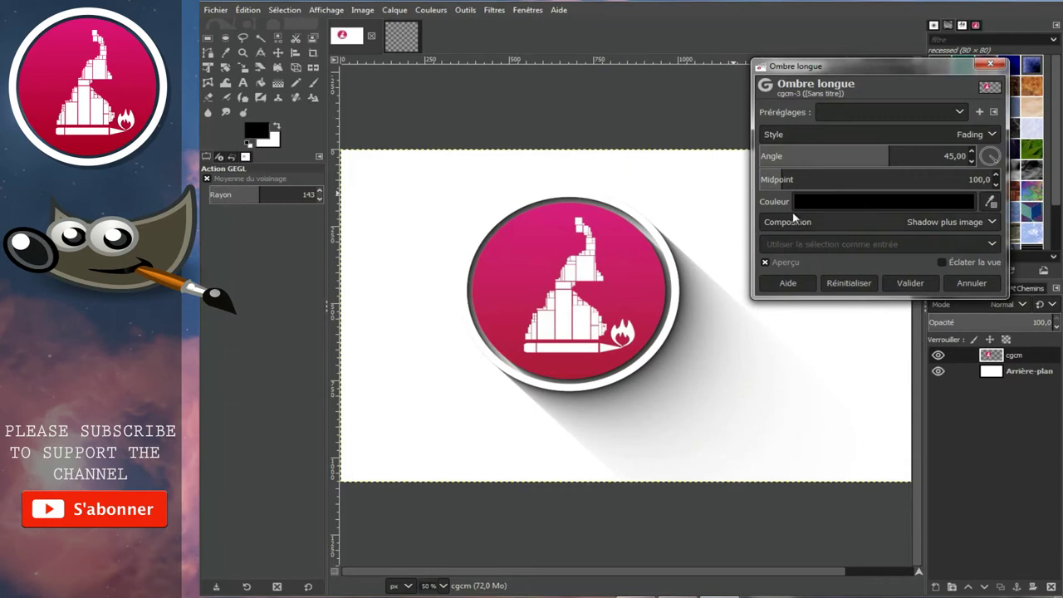
left_click(842, 202)
Set the long shadow colour to muted grey 766b6b.
left_click(814, 156)
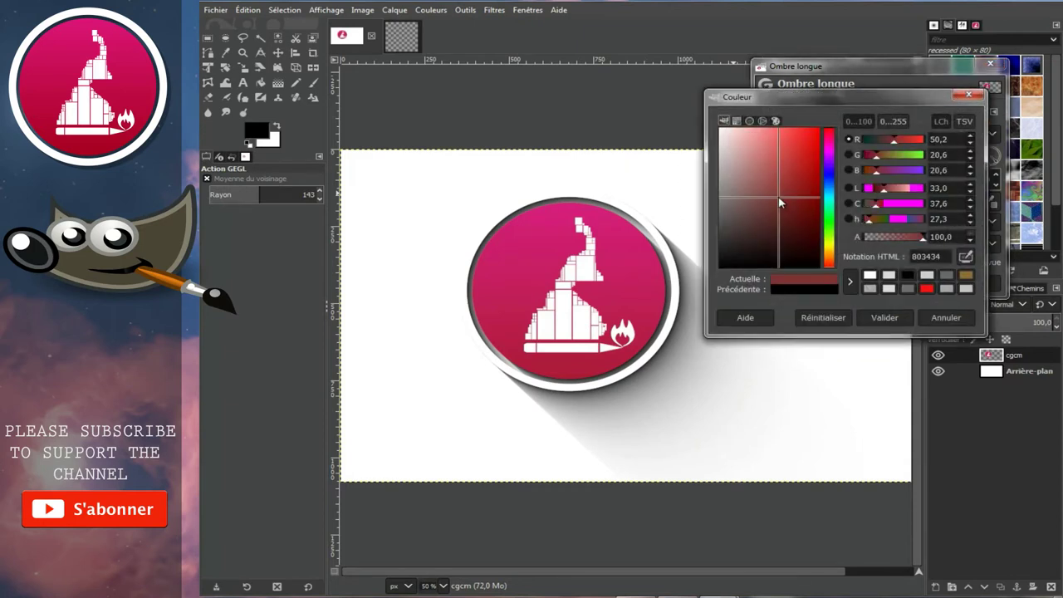
left_click(794, 141)
left_click(730, 203)
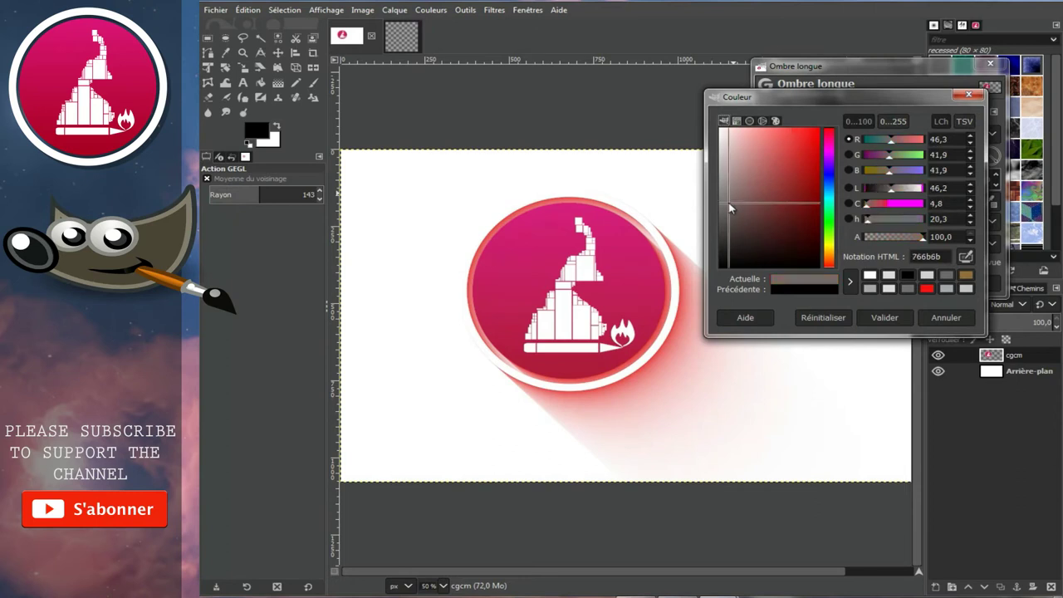
left_click(904, 318)
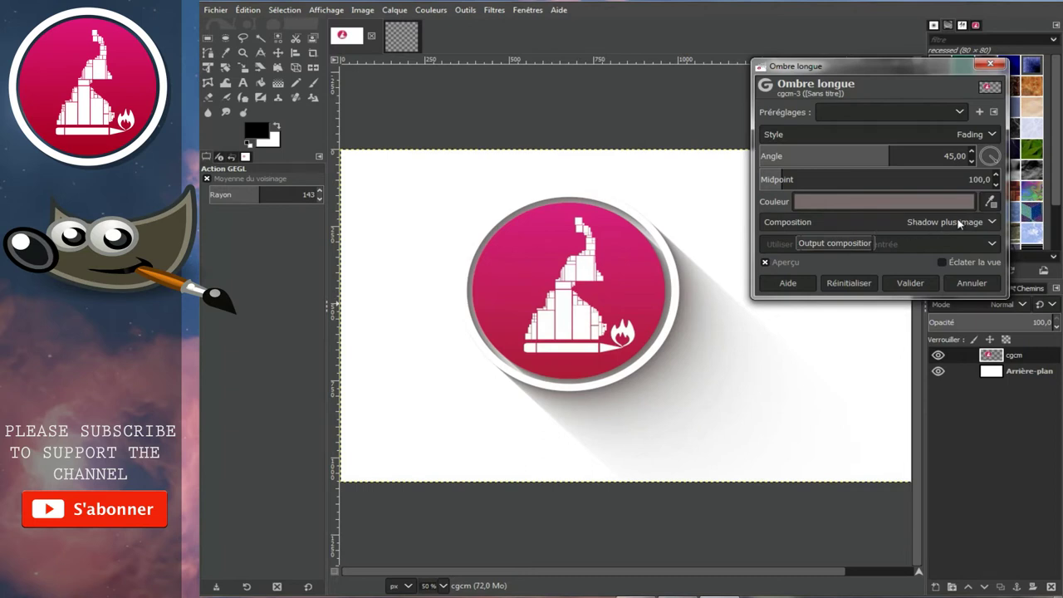
Try Shadow only, Shadow minus image and Shadow plus image compositions, then cancel the shadow.
left_click_drag(889, 77, 883, 72)
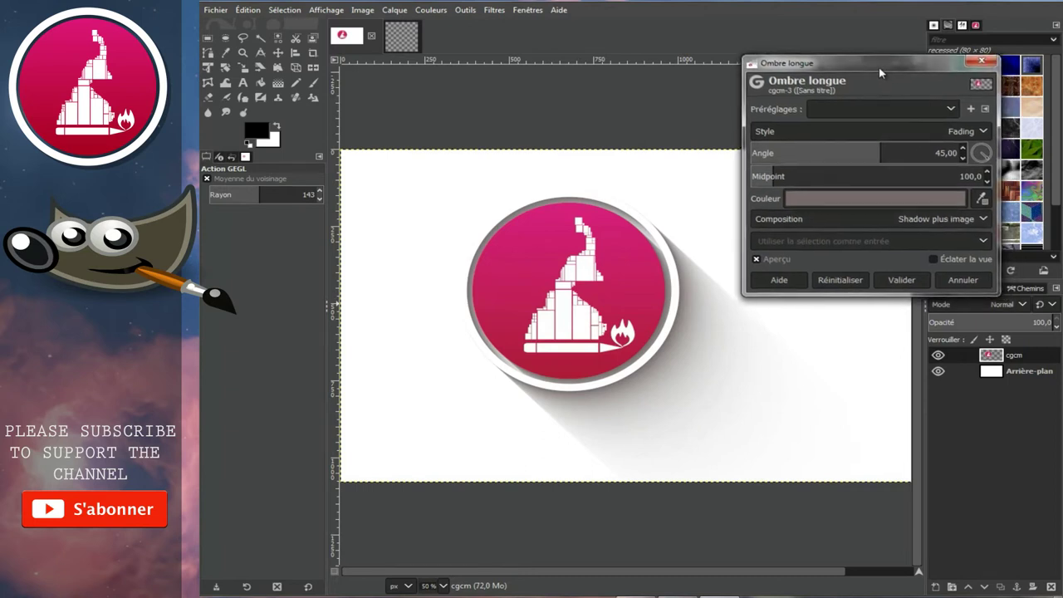
left_click(913, 218)
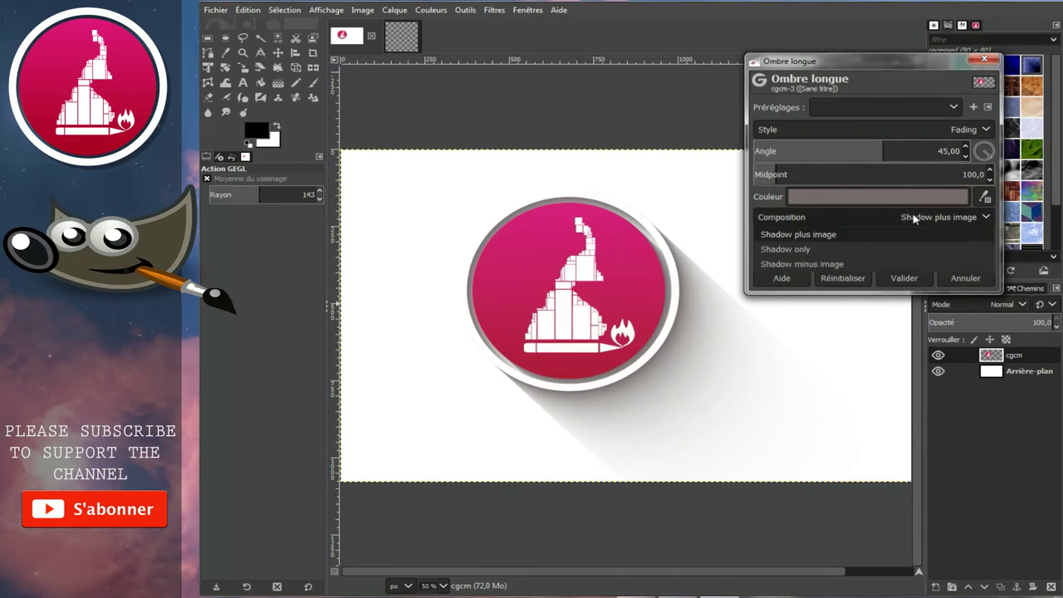
left_click(781, 249)
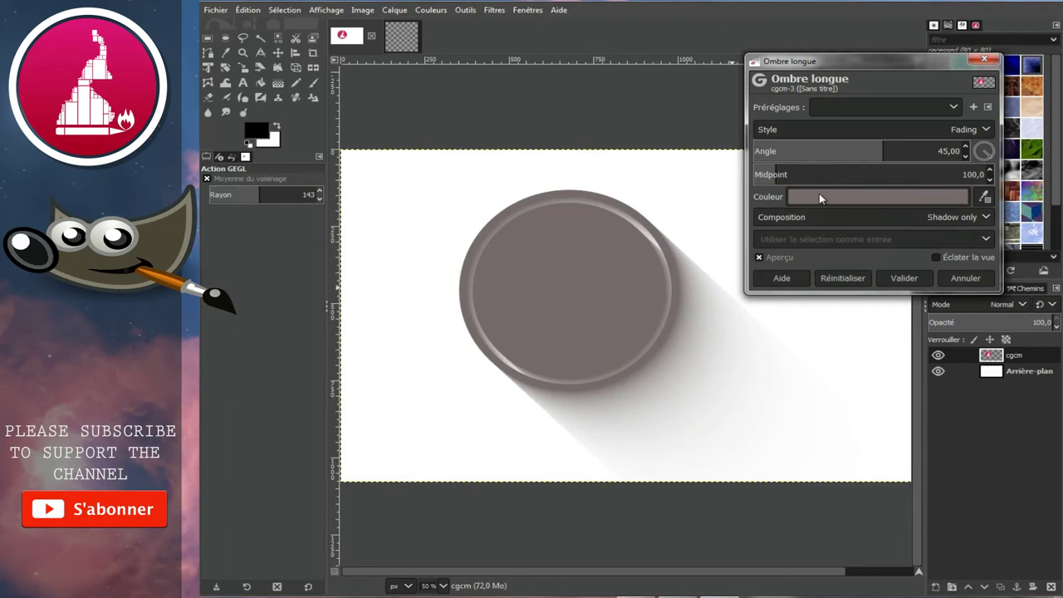
left_click(824, 217)
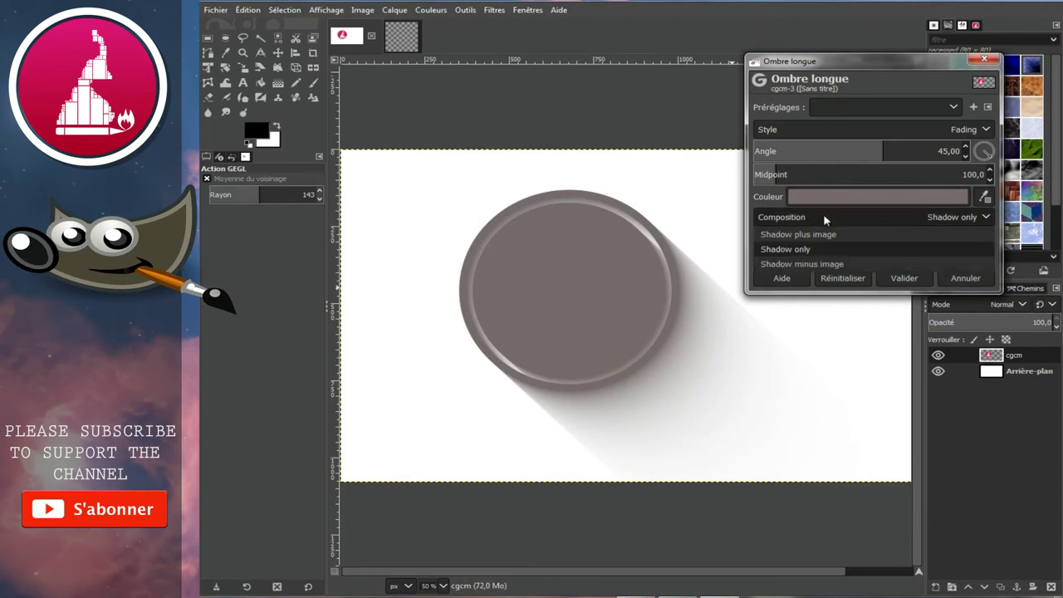
left_click(800, 264)
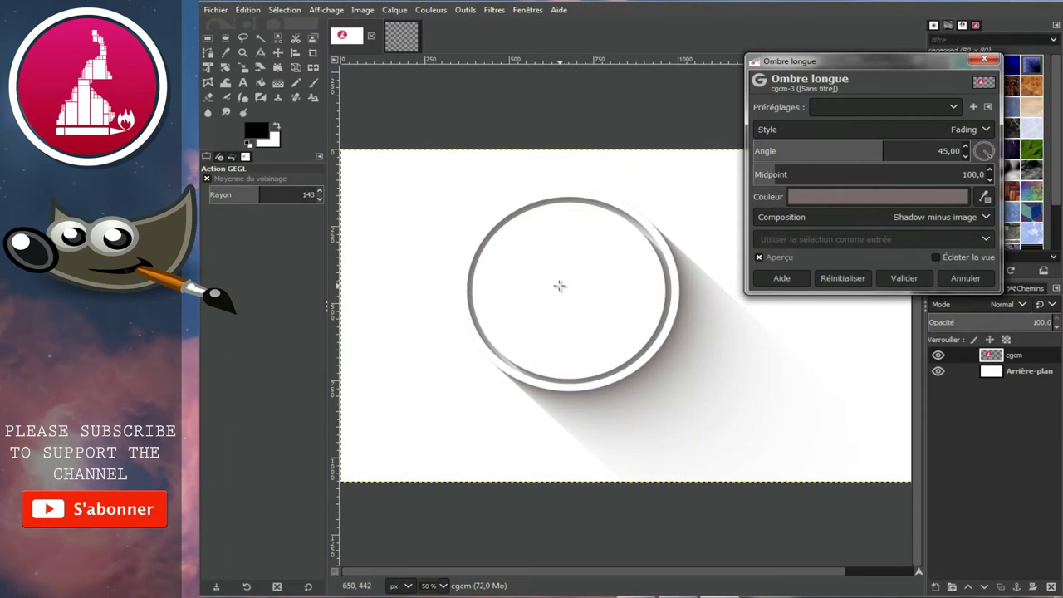
left_click(986, 217)
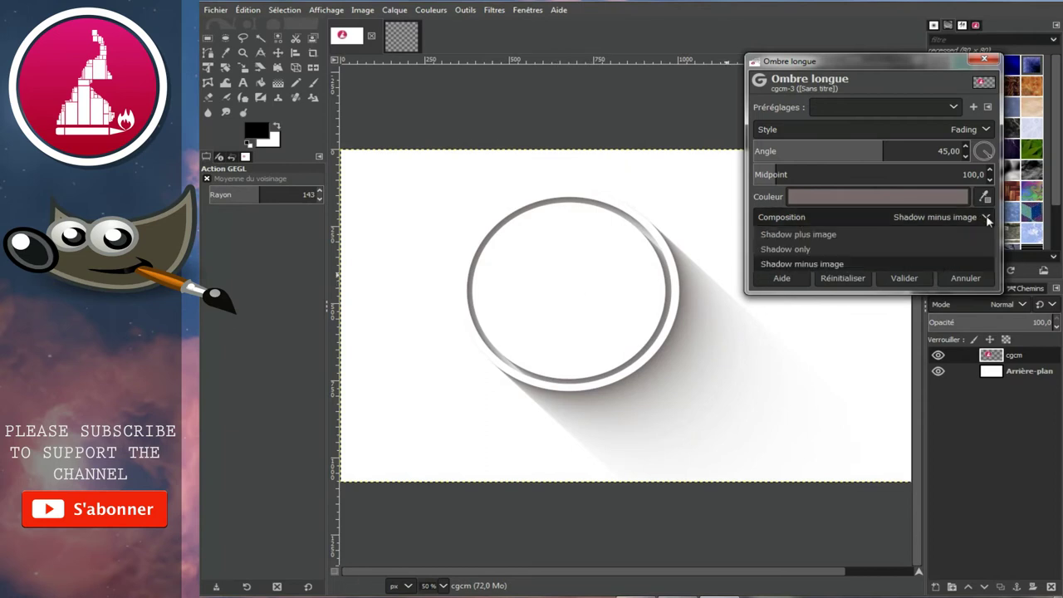
left_click(797, 235)
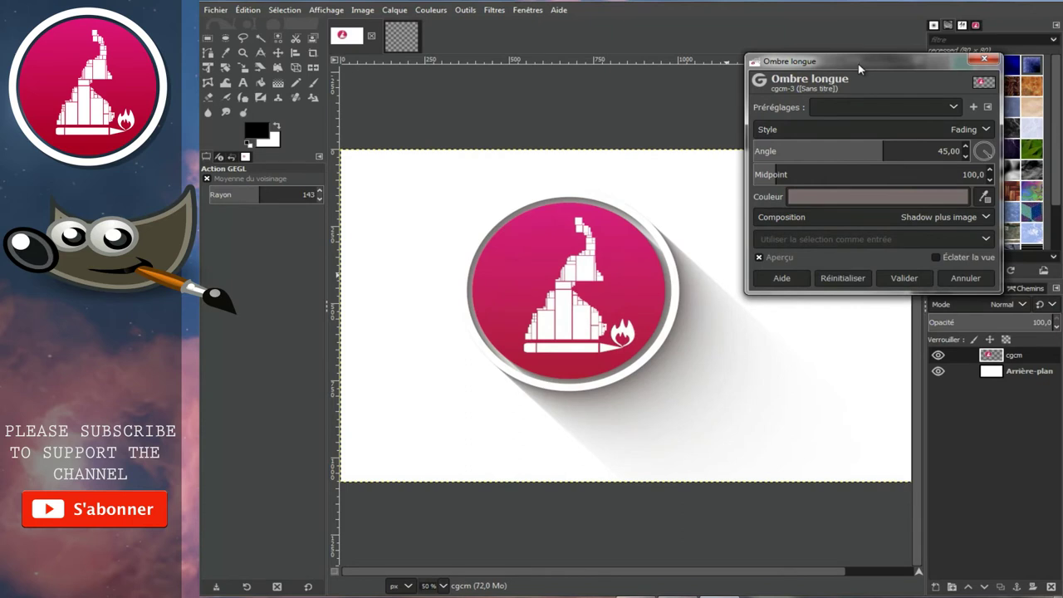
left_click_drag(860, 69, 841, 77)
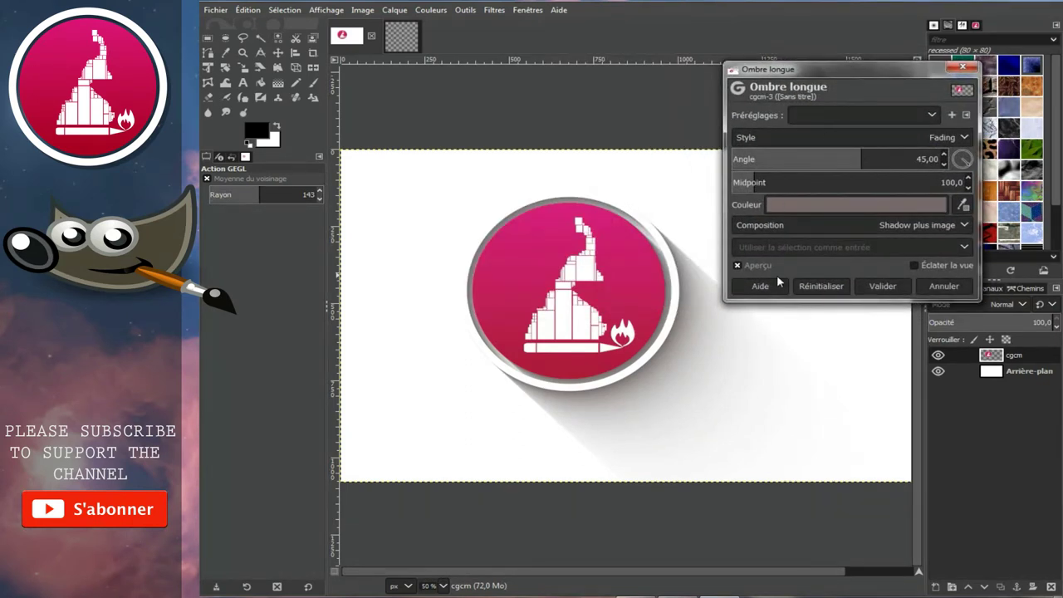
left_click(945, 286)
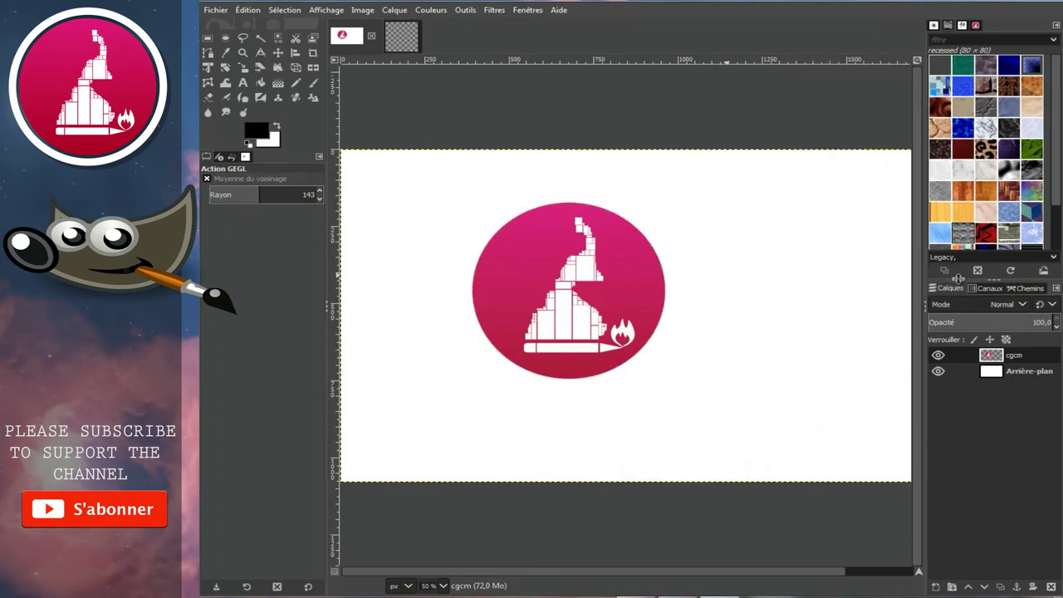
Duplicate the cgcm logo layer and drag the copy to the left side of the canvas.
right_click(994, 355)
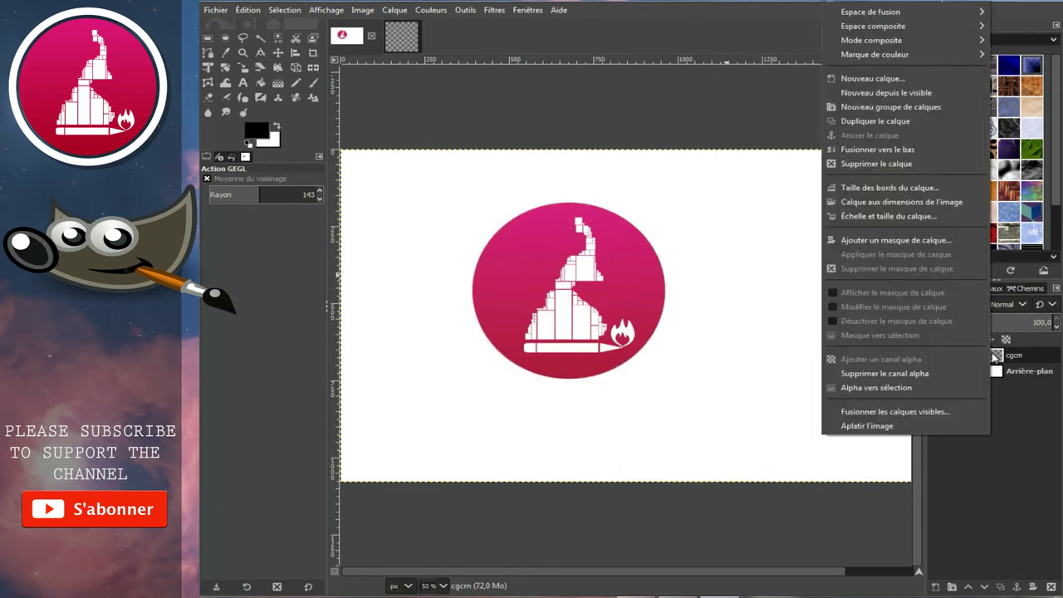
left_click(880, 121)
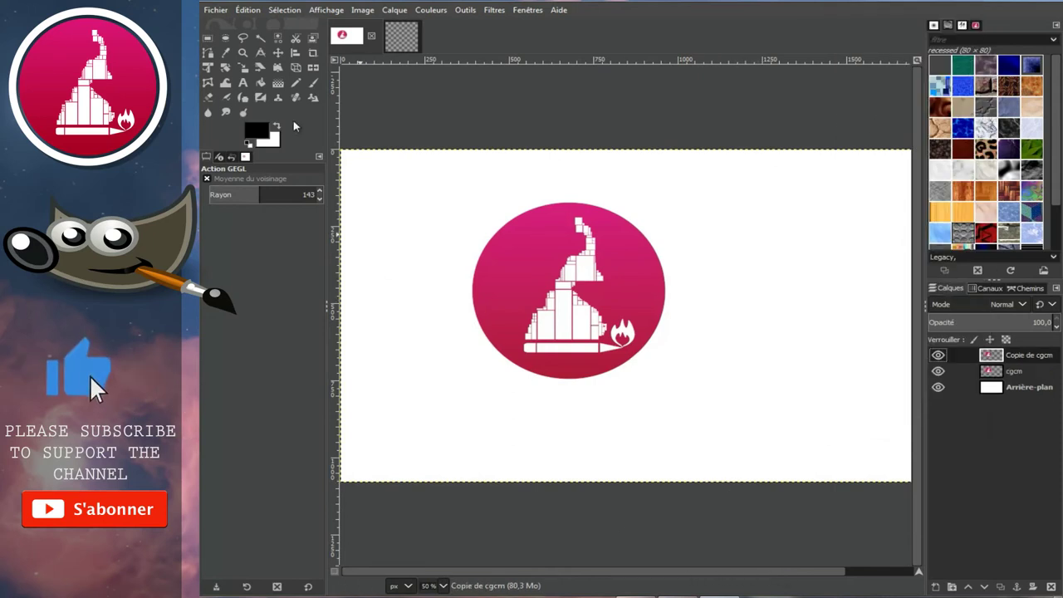
left_click(278, 54)
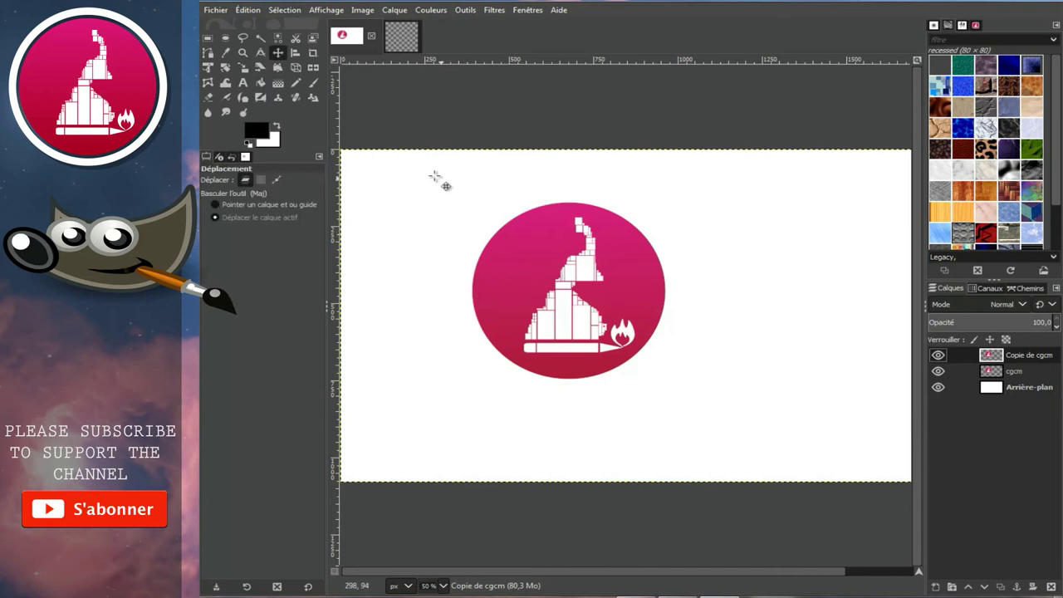
left_click_drag(530, 294, 390, 299)
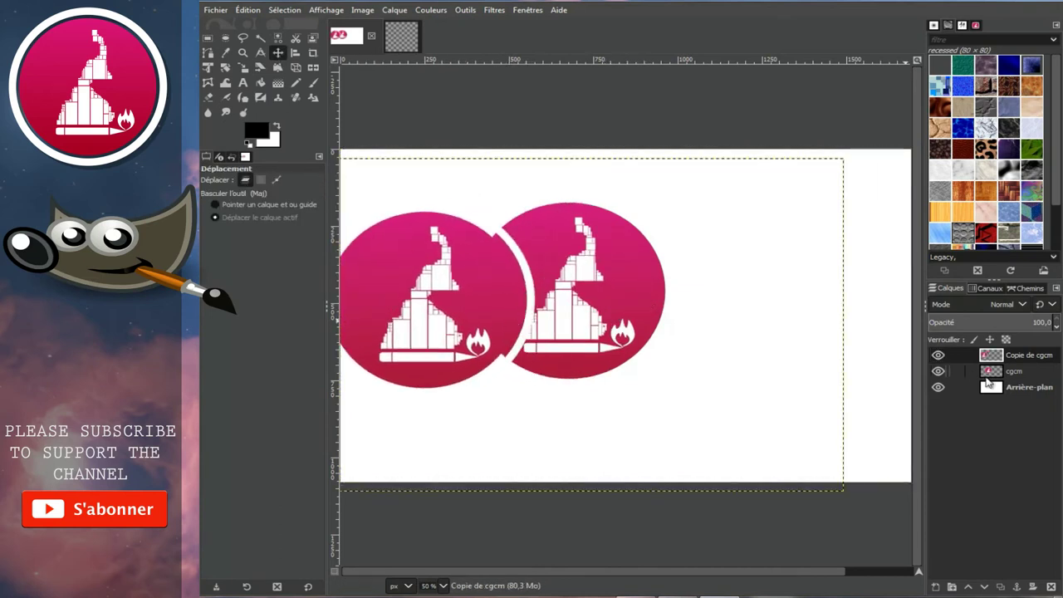
Move the original logo to the right and fine-tune both logos' spacing.
left_click(994, 374)
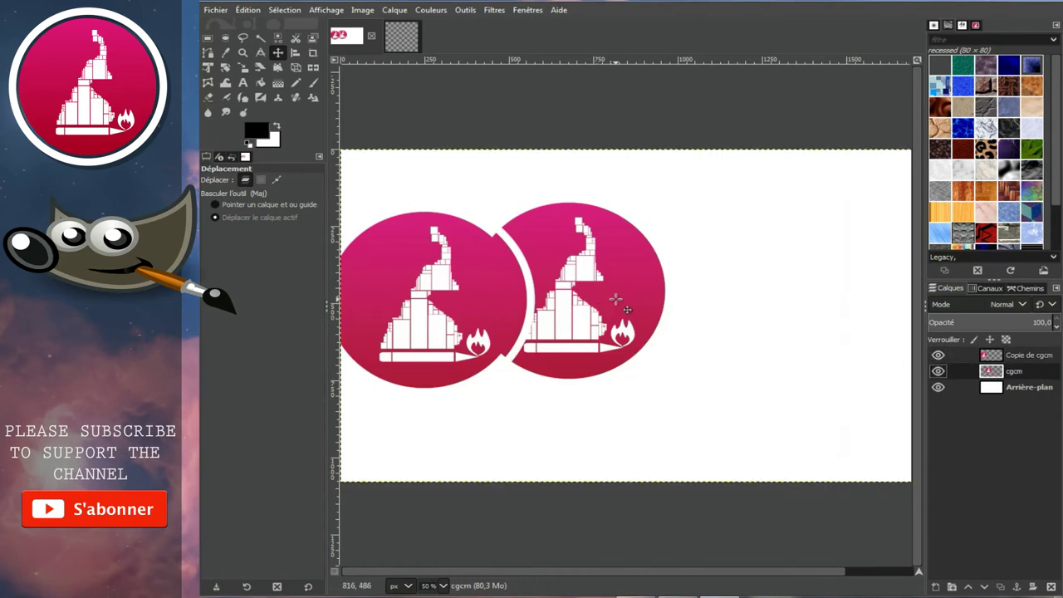
left_click_drag(627, 309, 792, 305)
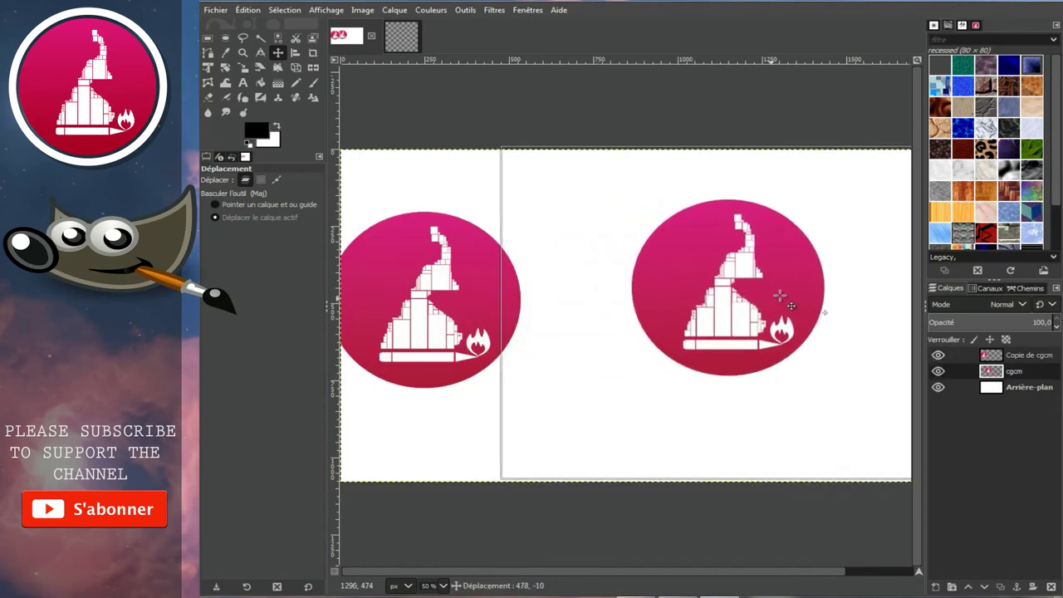
left_click_drag(792, 306, 788, 307)
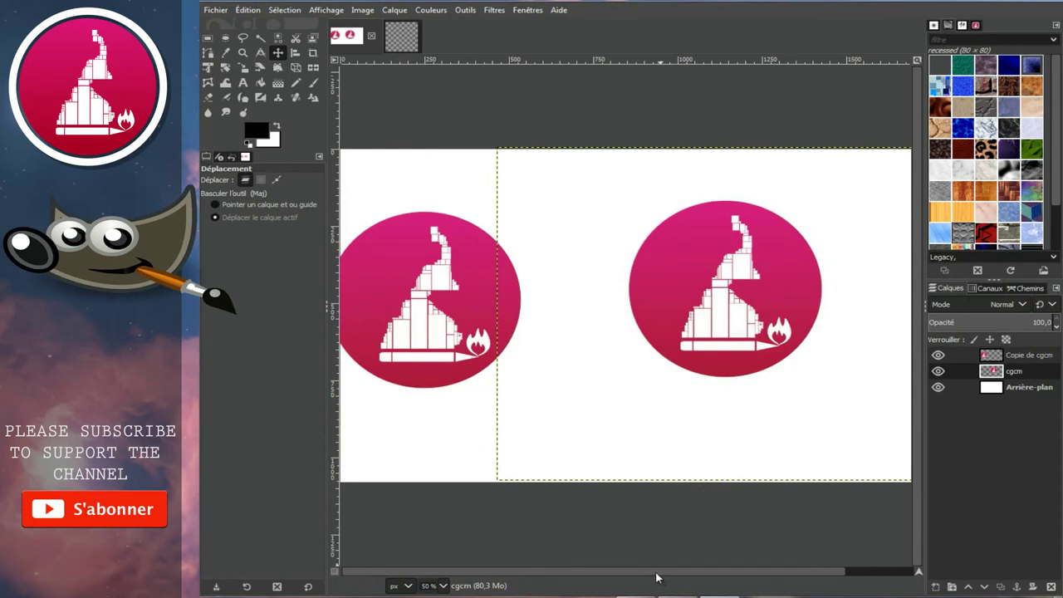
left_click_drag(421, 292, 431, 292)
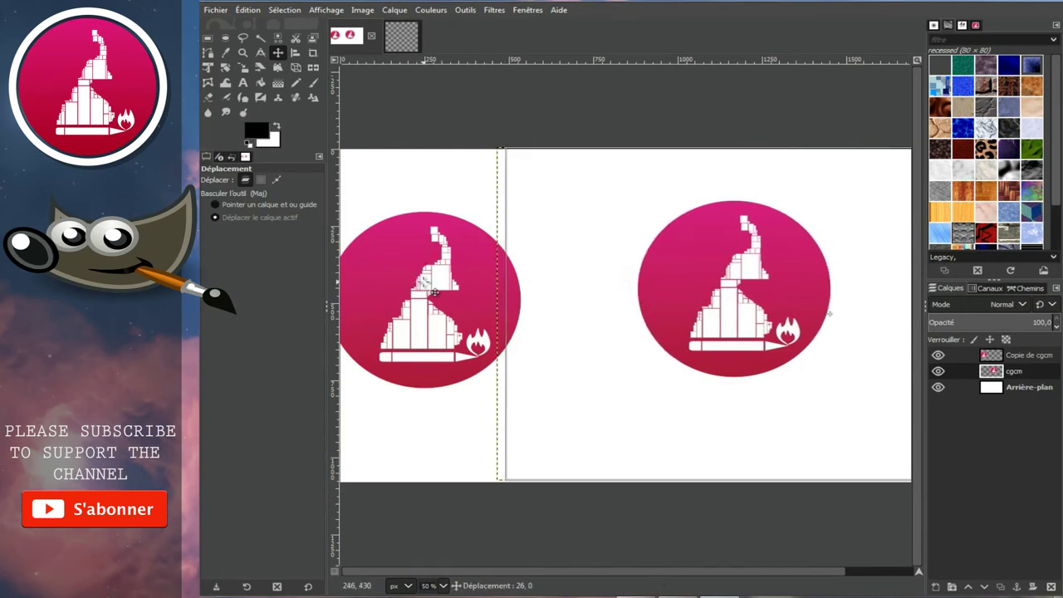
left_click(1024, 356)
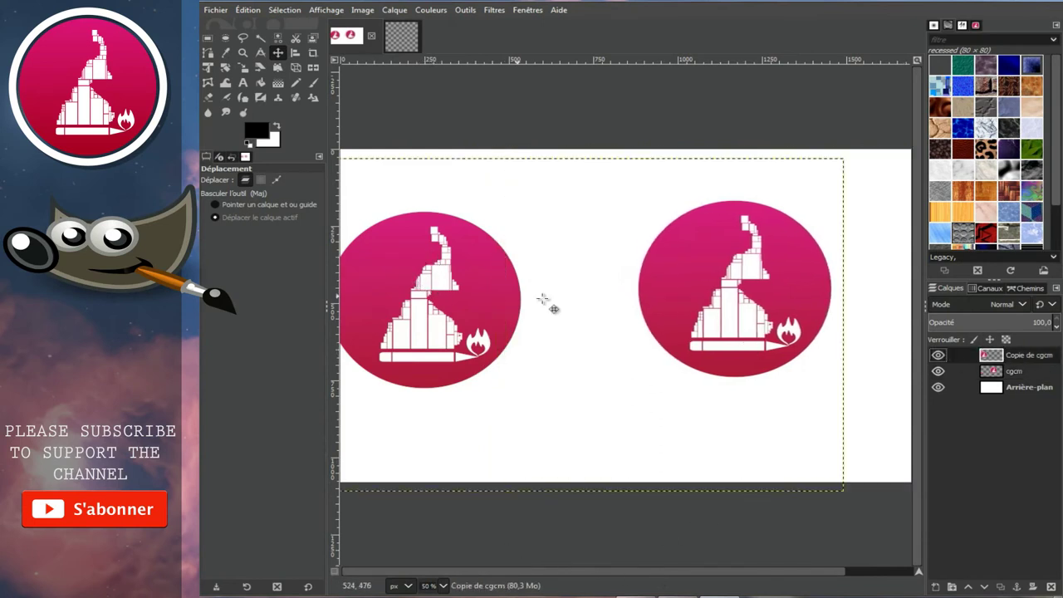
left_click_drag(448, 299, 472, 301)
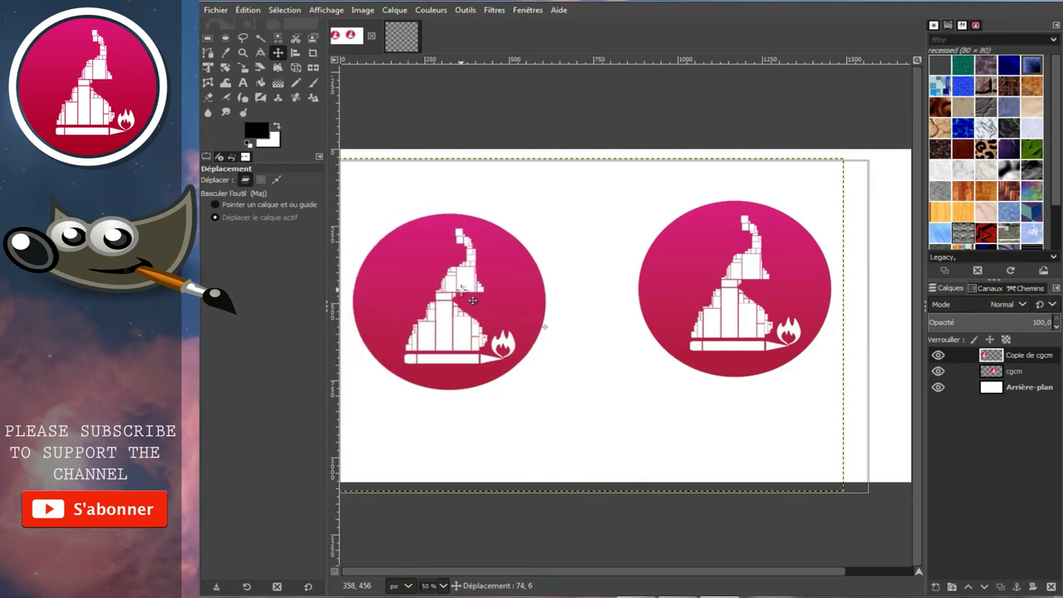
Apply Long Shadow to the original cgcm logo layer with Style set to Infinite.
left_click_drag(472, 301, 473, 301)
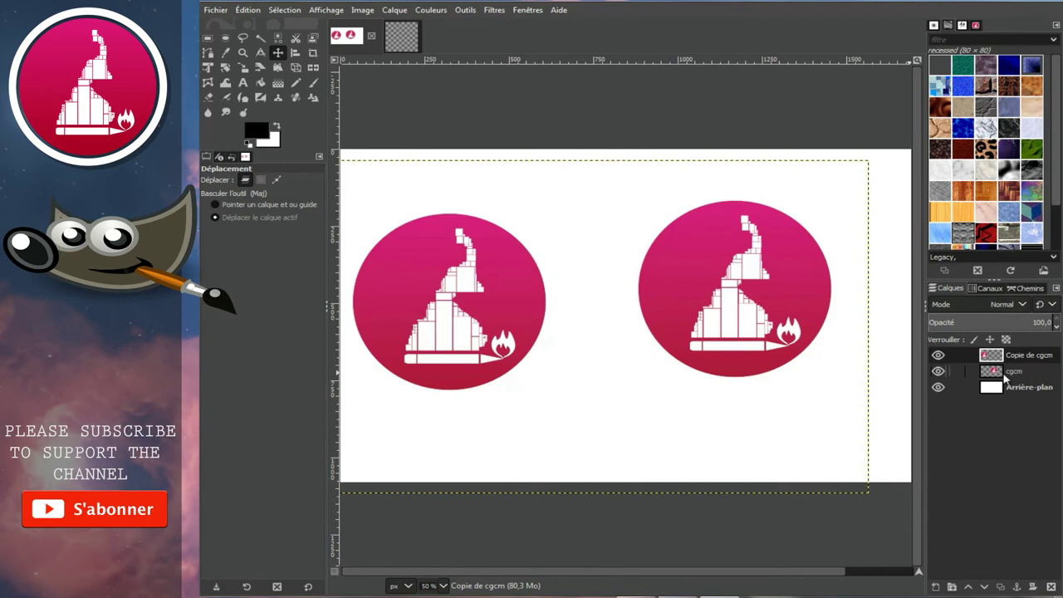
left_click(1008, 373)
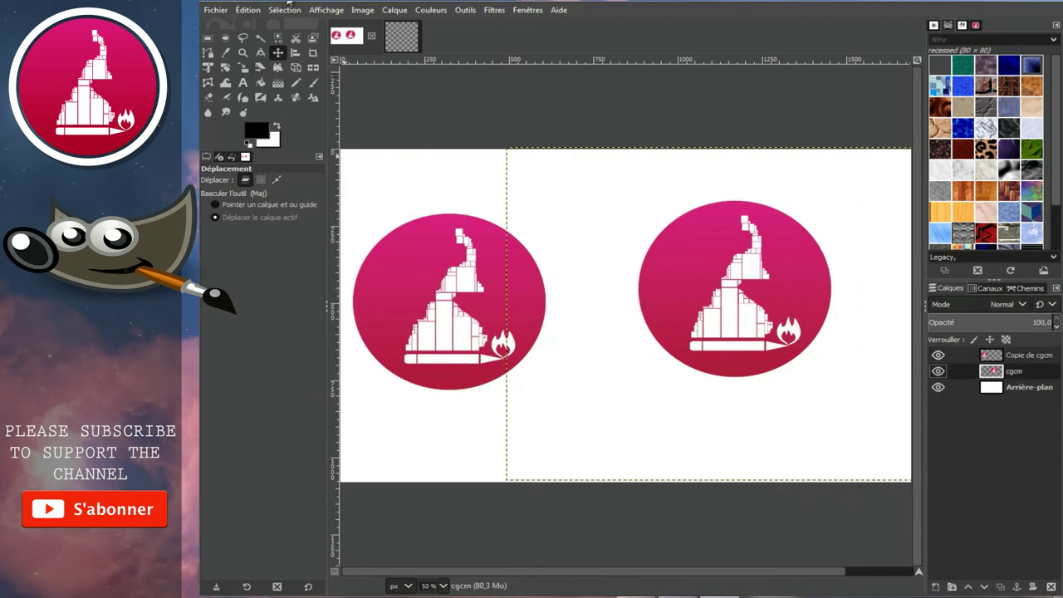
left_click(494, 11)
mouse_move(534, 136)
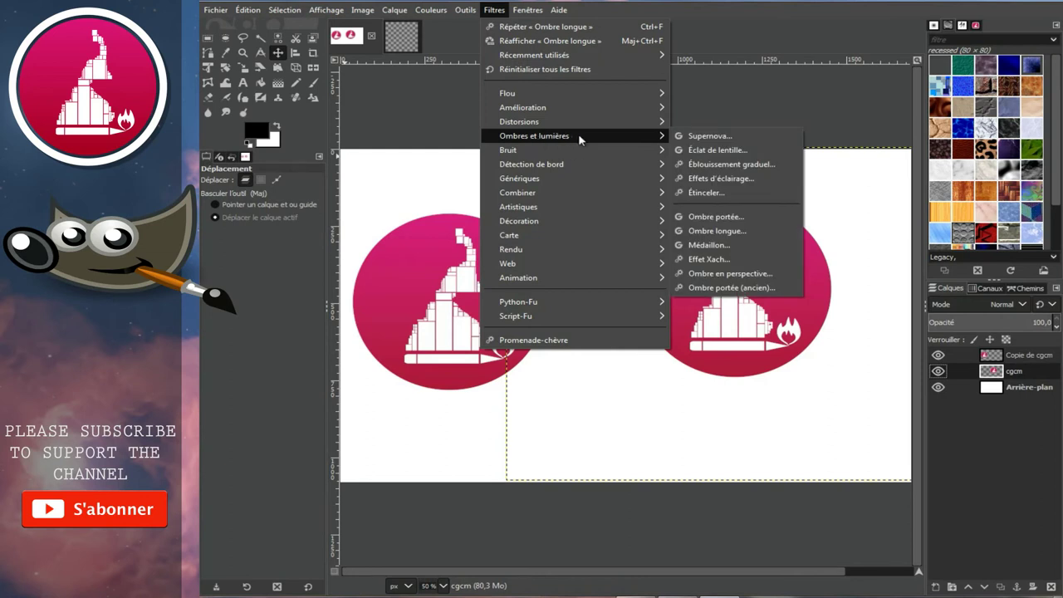
left_click(707, 231)
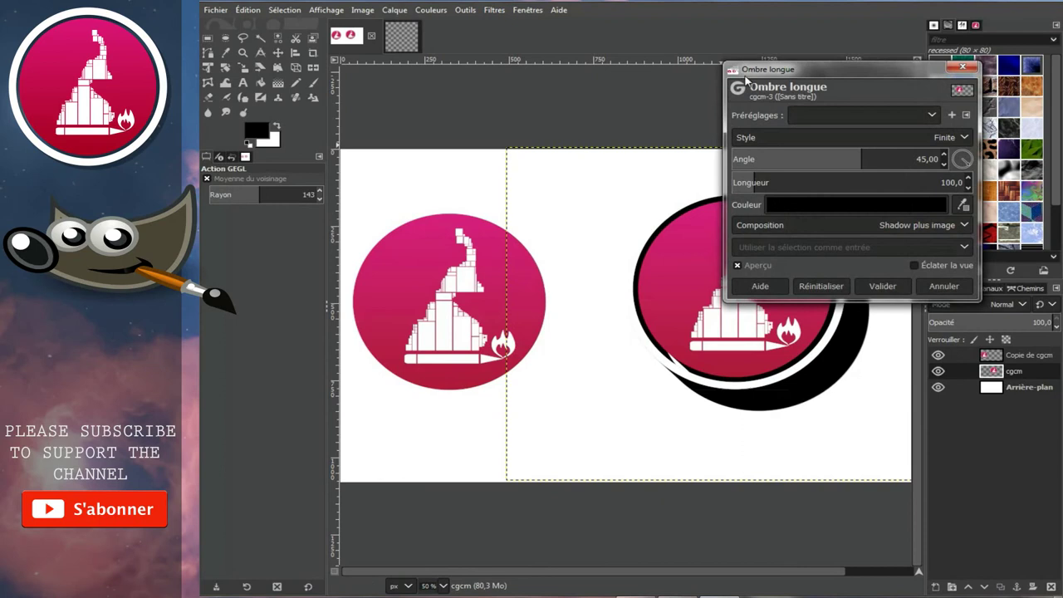
left_click_drag(764, 74, 352, 48)
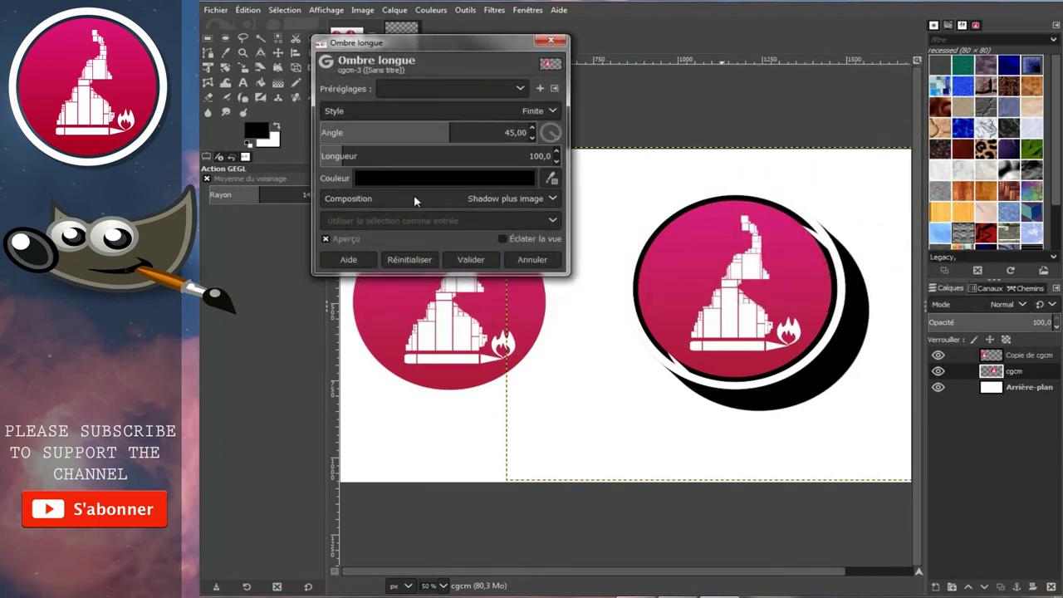
left_click(347, 112)
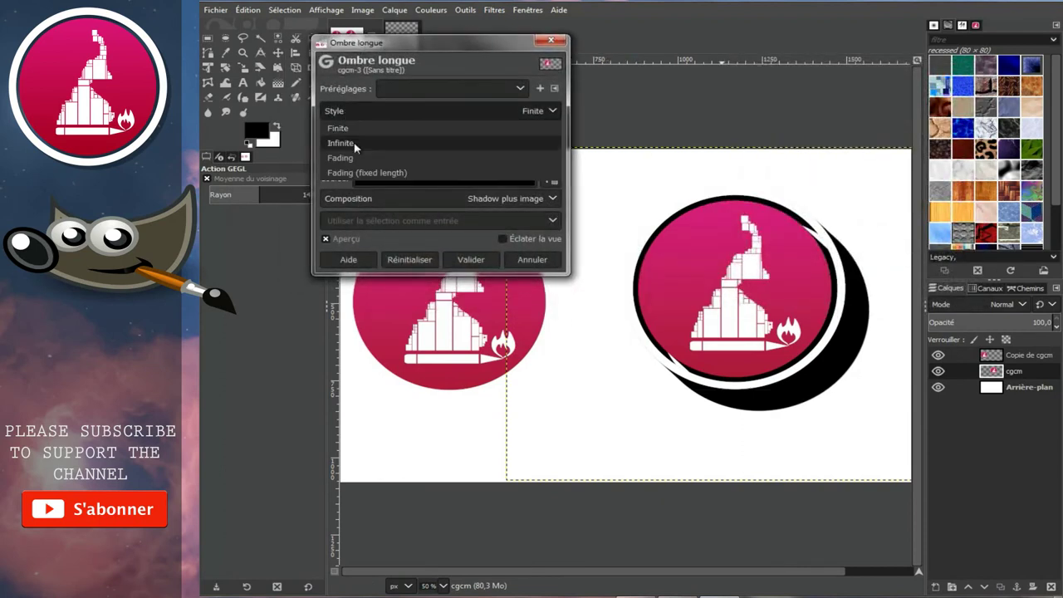
left_click(356, 147)
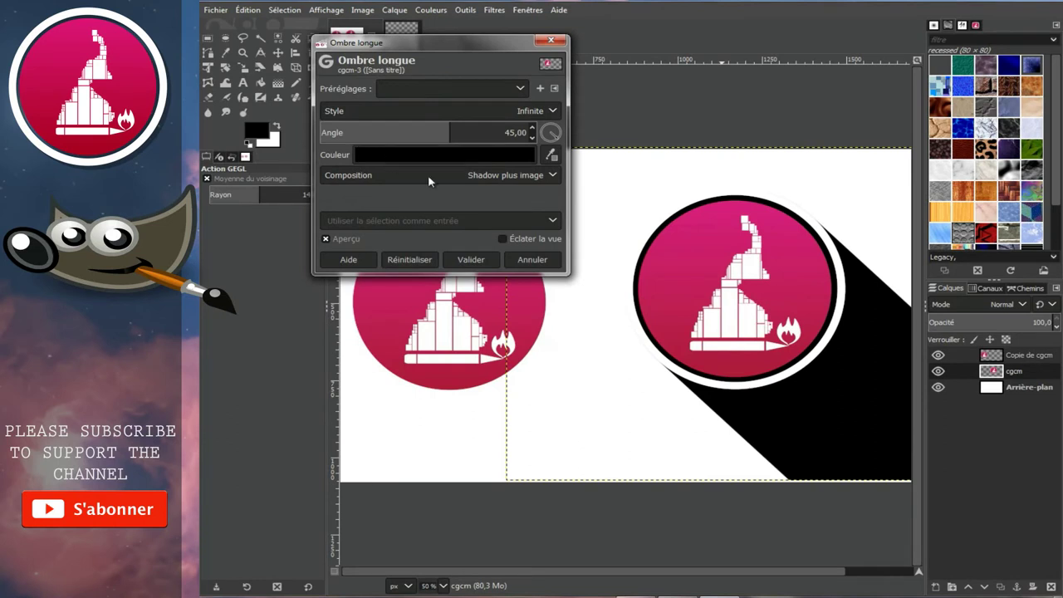
Change the trial long shadow colour from black to grey.
left_click(379, 153)
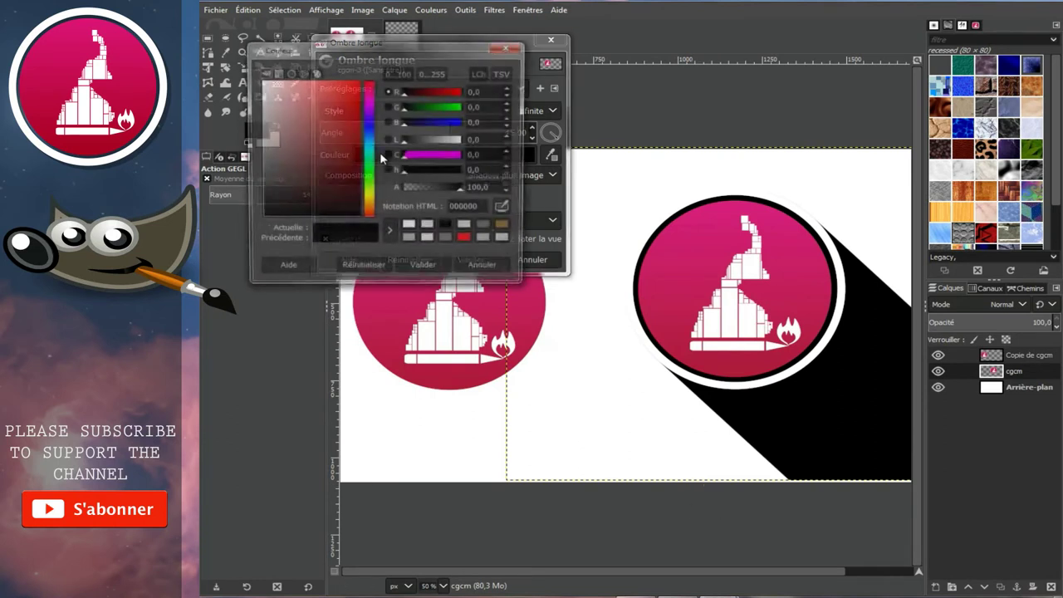
mouse_move(282, 147)
left_mouse_down()
mouse_move(238, 150)
mouse_move(218, 122)
mouse_move(223, 104)
mouse_move(248, 101)
left_mouse_up()
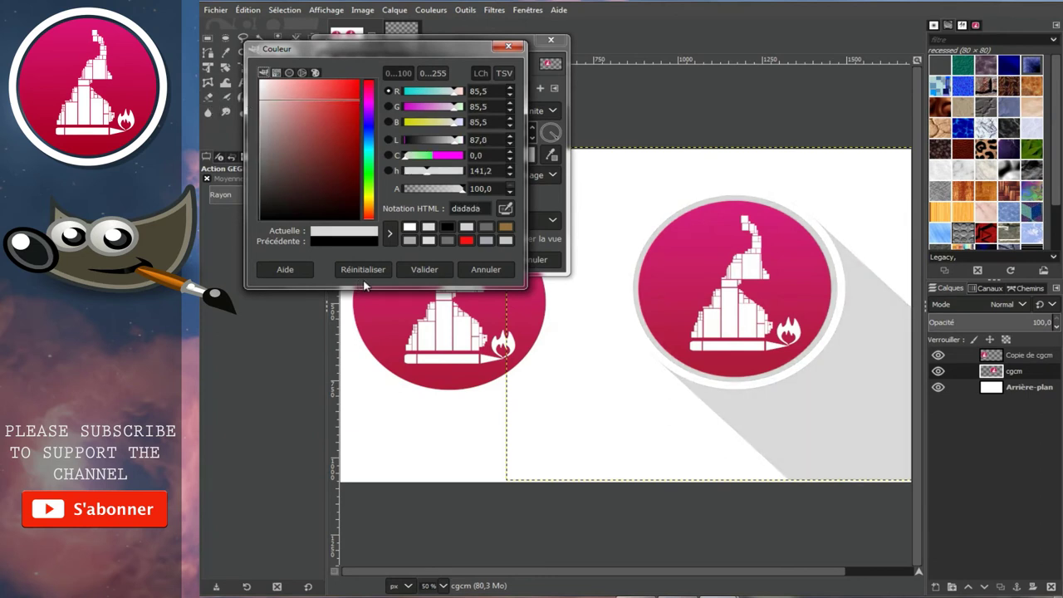
left_click(424, 270)
Try rotating the shadow direction, then cancel the Long Shadow filter.
left_click_drag(415, 50, 371, 69)
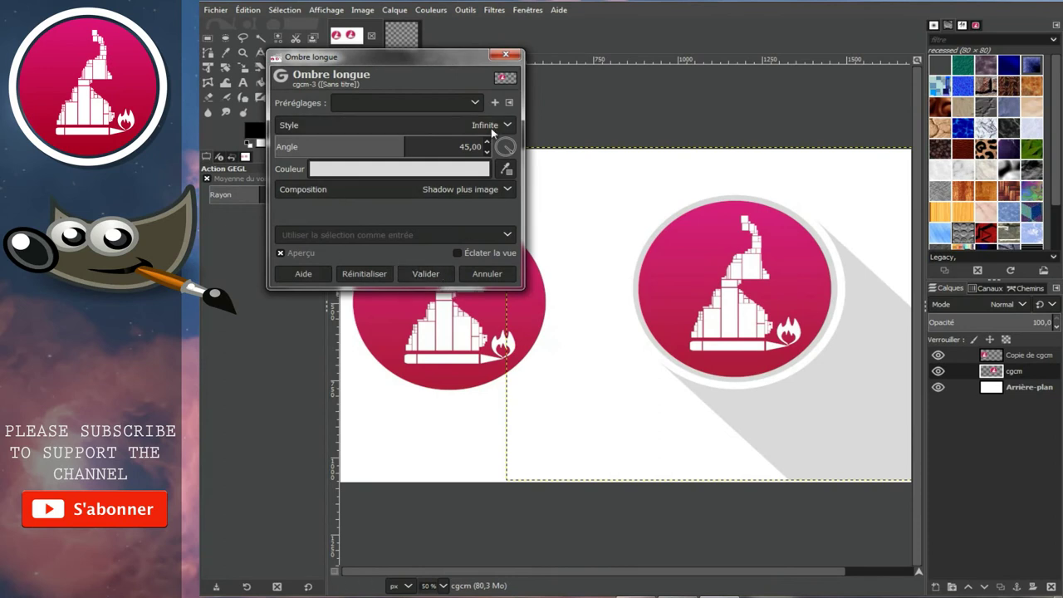
left_click_drag(510, 154, 502, 166)
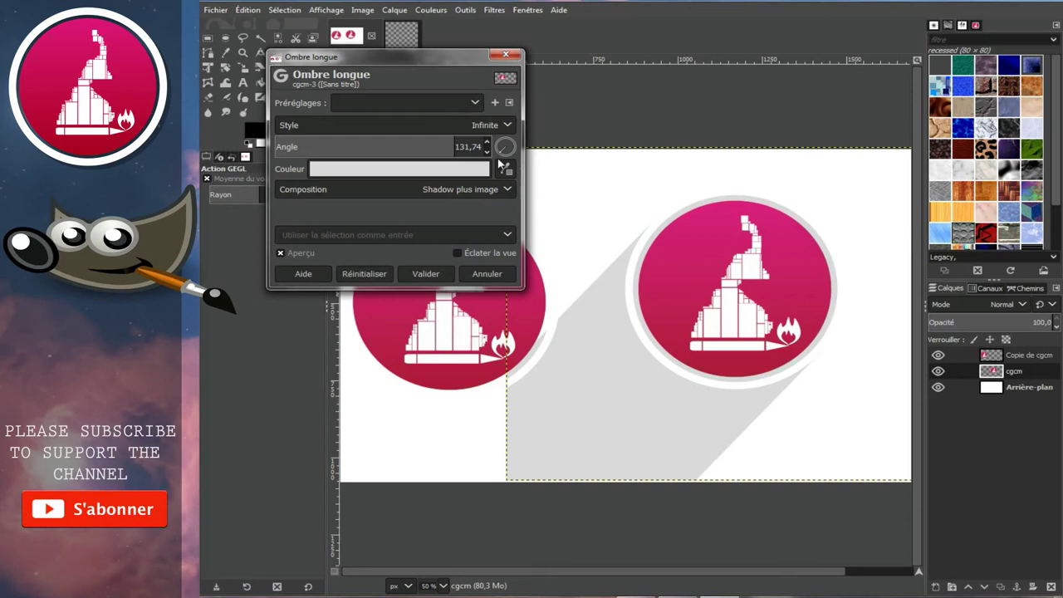
left_click_drag(501, 166, 492, 168)
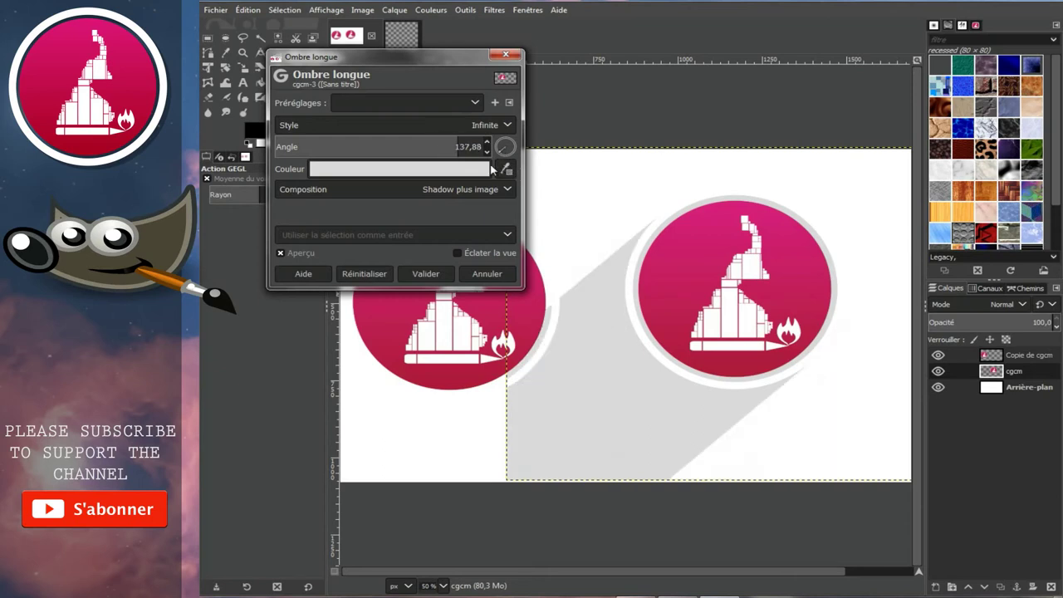
left_click_drag(453, 59, 387, 95)
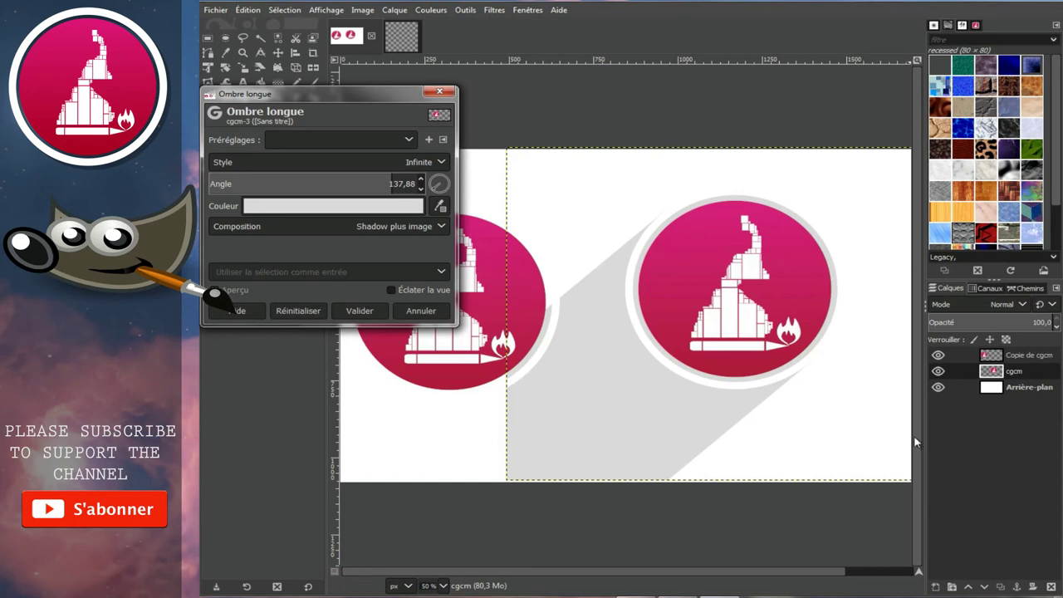
left_click(422, 311)
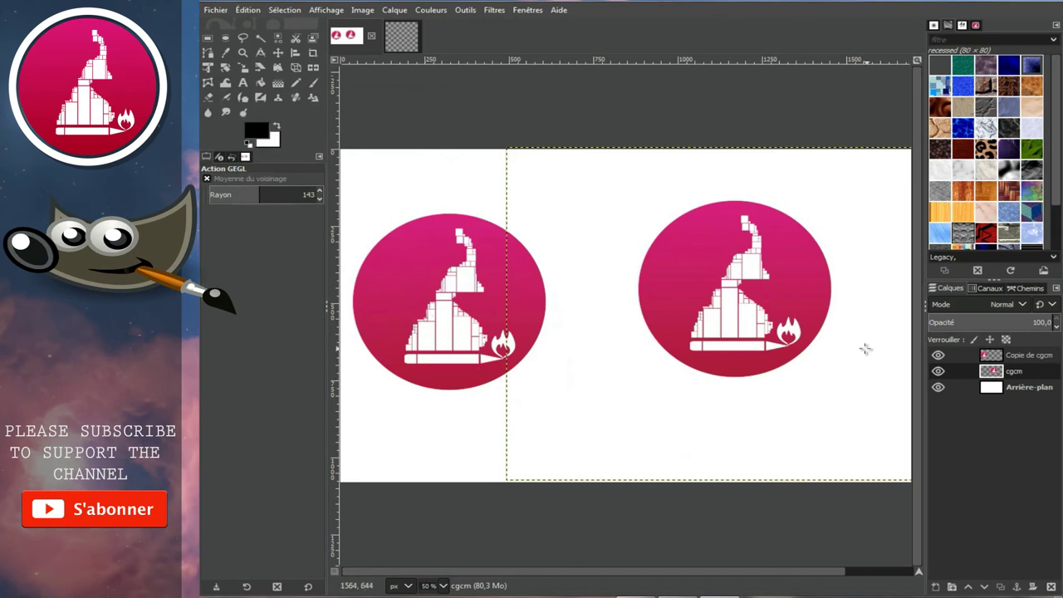
Expand the cgcm layer to image size and start an Infinite-style long shadow.
right_click(1005, 373)
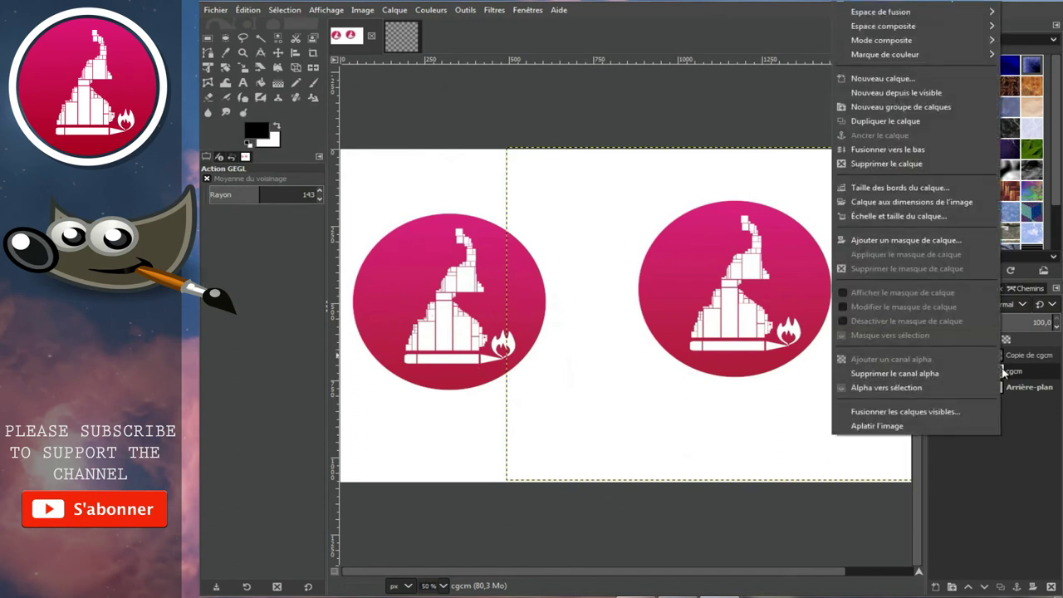
left_click(901, 203)
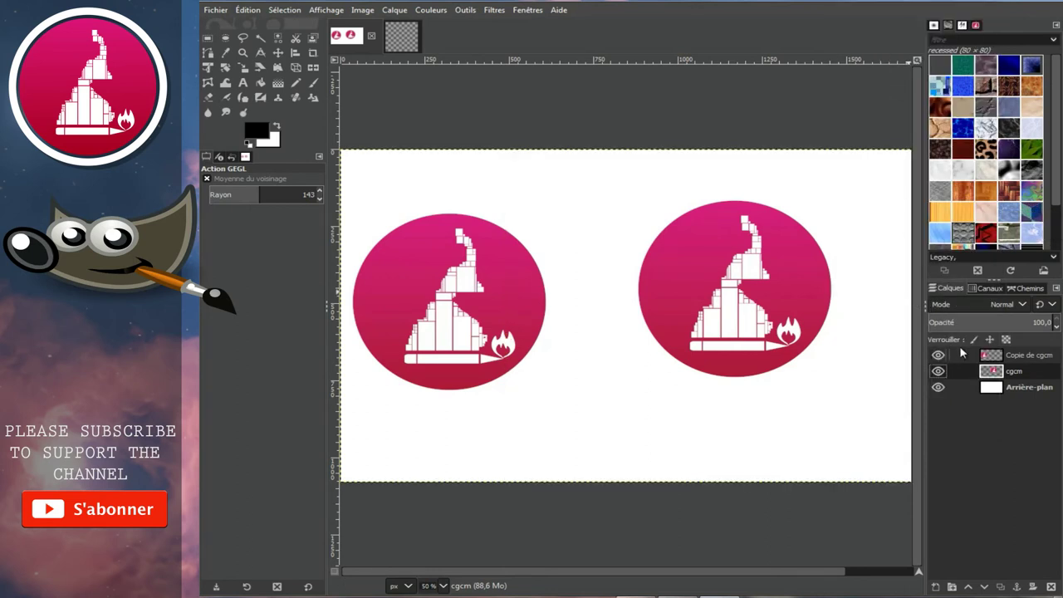
left_click(495, 10)
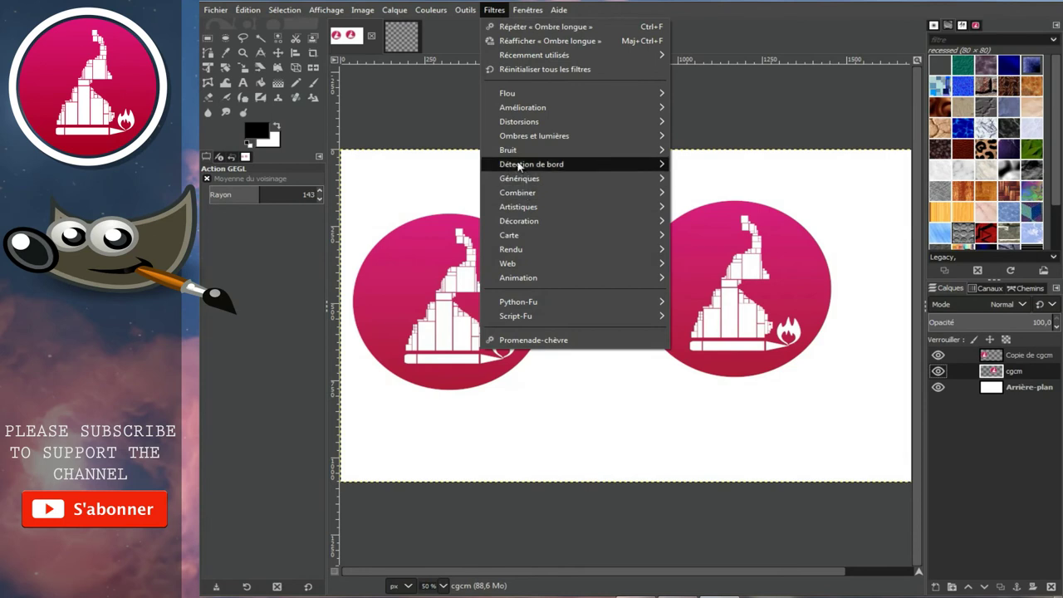
mouse_move(535, 136)
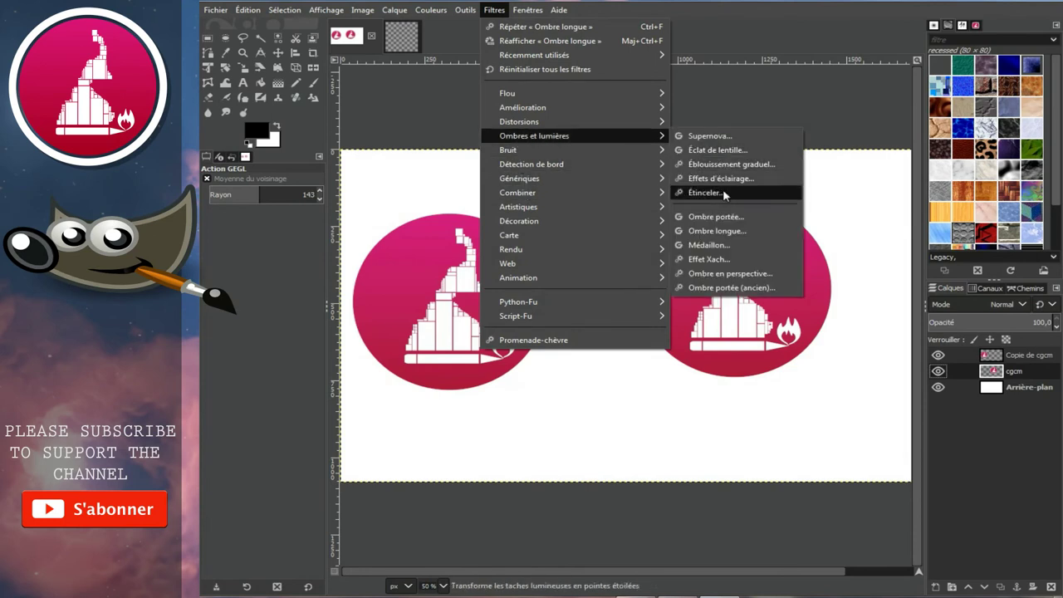
left_click(718, 231)
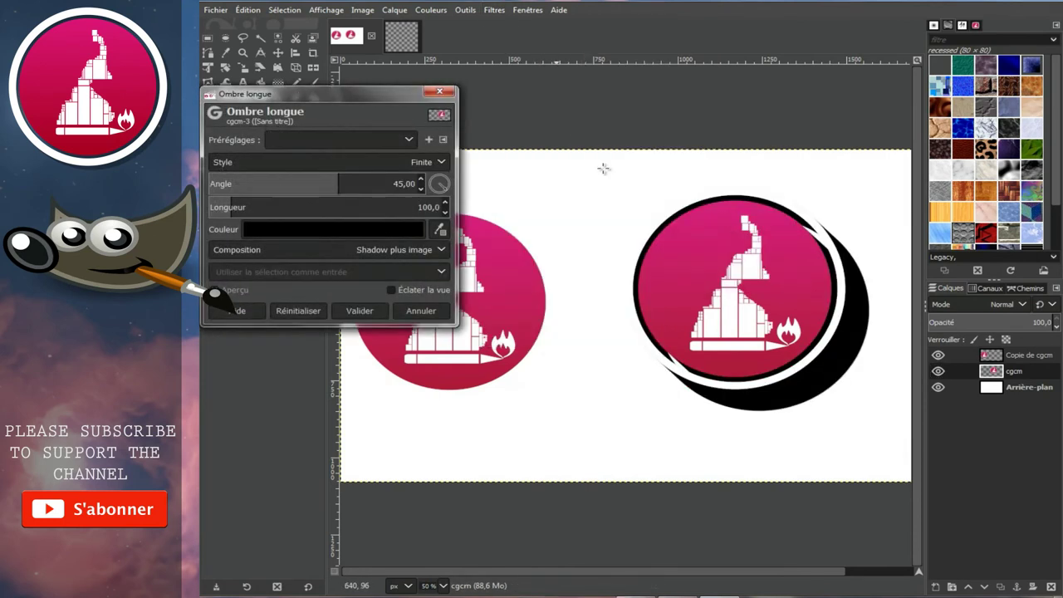
left_click(282, 163)
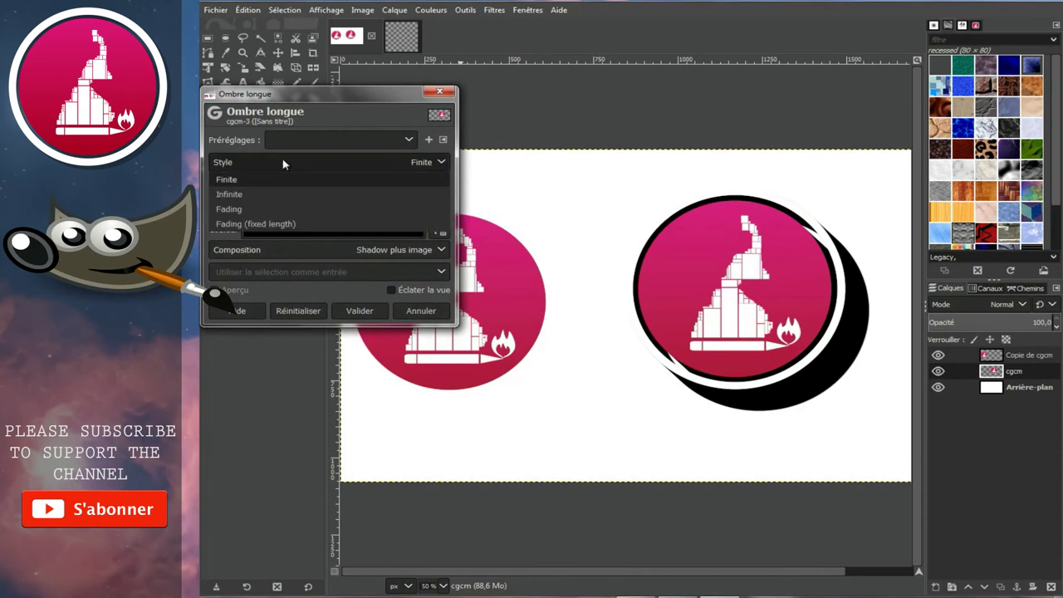
left_click(251, 196)
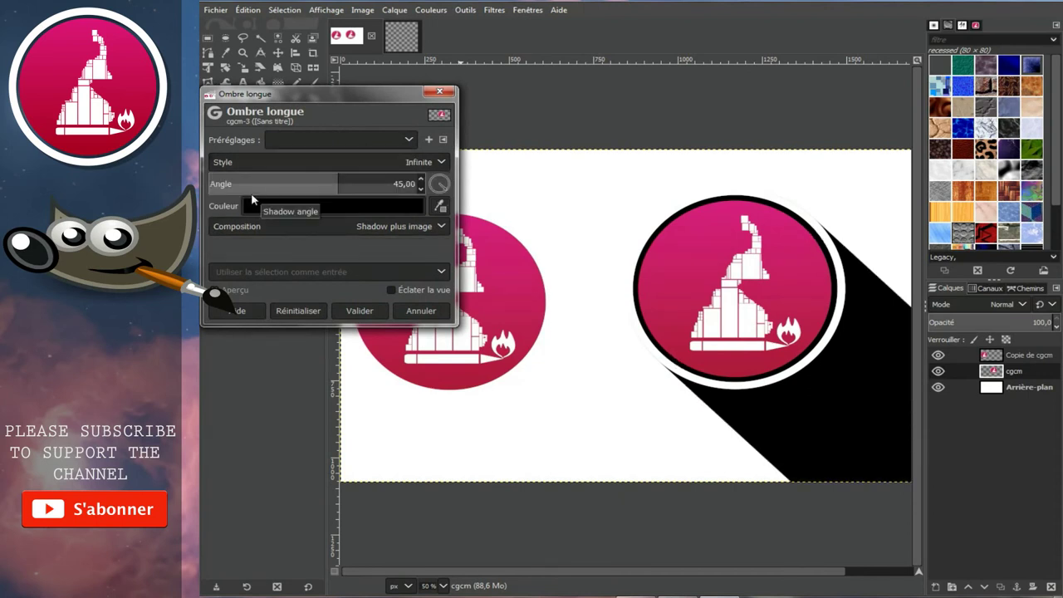
Give the shadow light grey colour e2e2e2 and a 52.21° angle, then apply it.
mouse_move(446, 191)
left_mouse_down()
mouse_move(423, 204)
mouse_move(417, 186)
mouse_move(421, 226)
left_mouse_up()
left_click(356, 205)
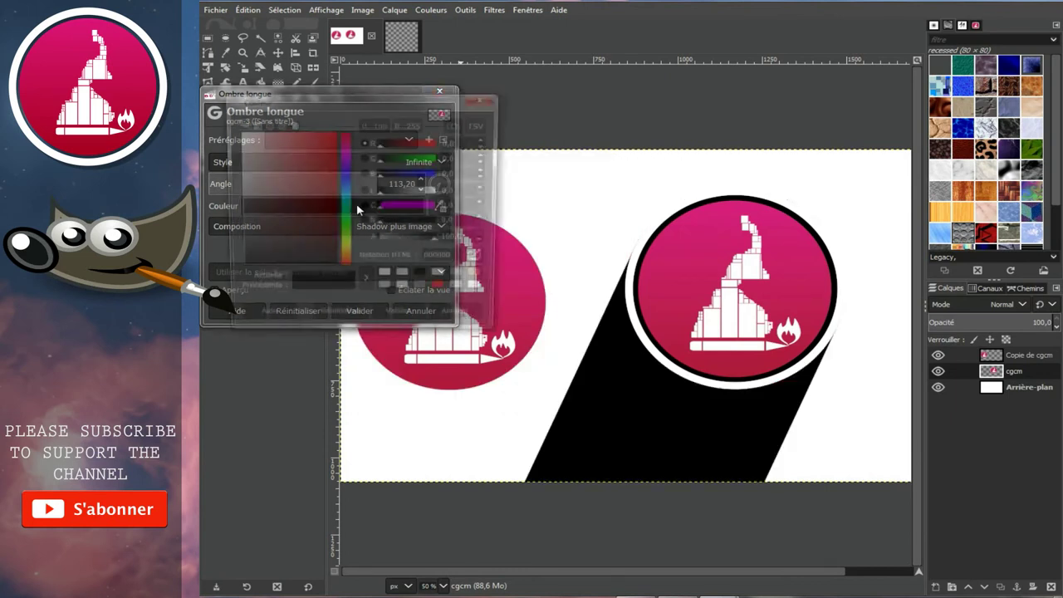
left_click_drag(265, 174, 220, 150)
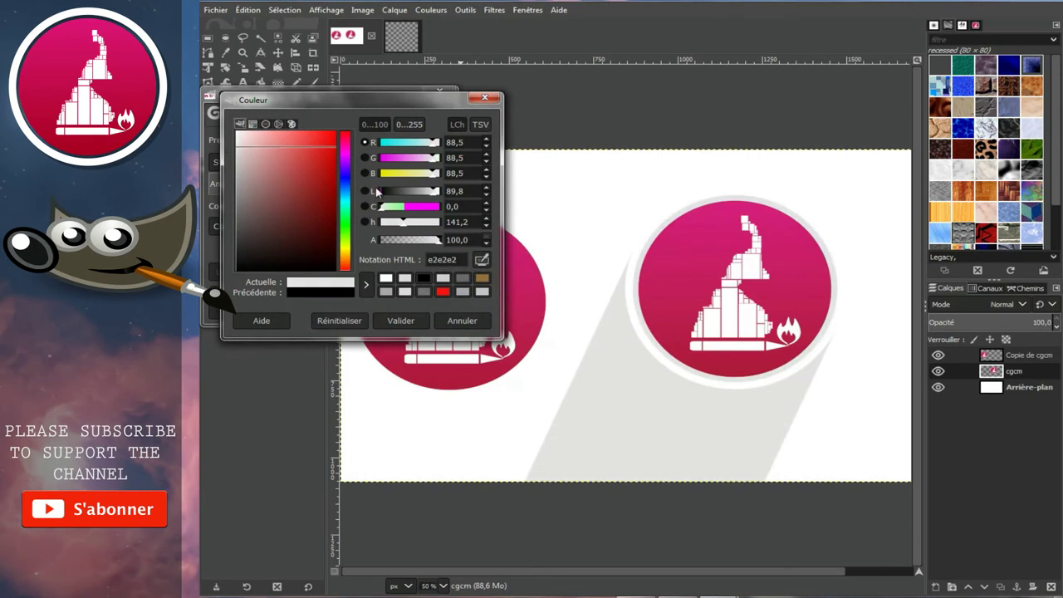
left_click(401, 321)
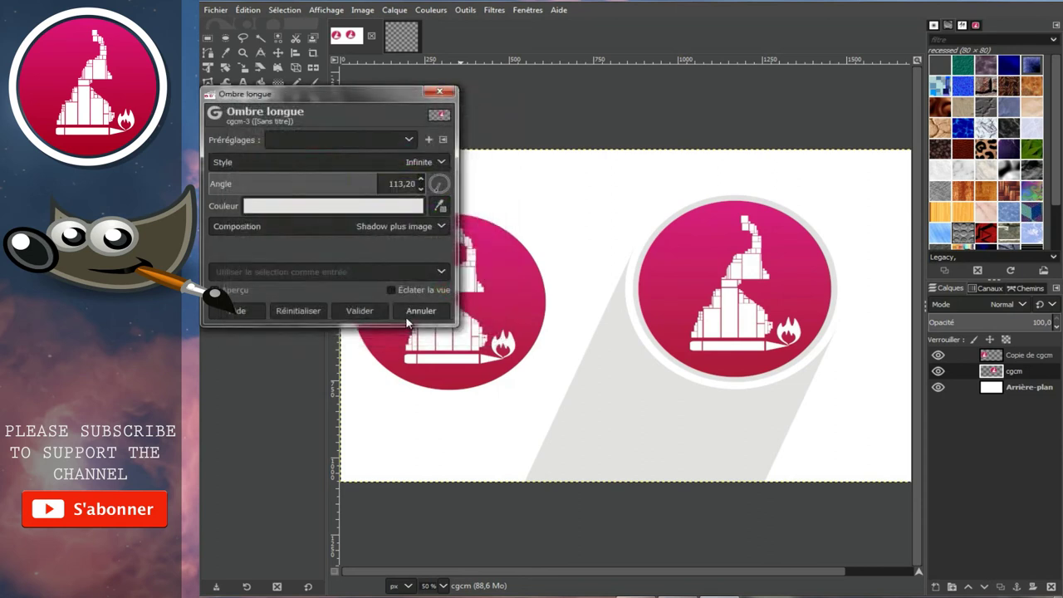
left_click_drag(459, 202, 454, 219)
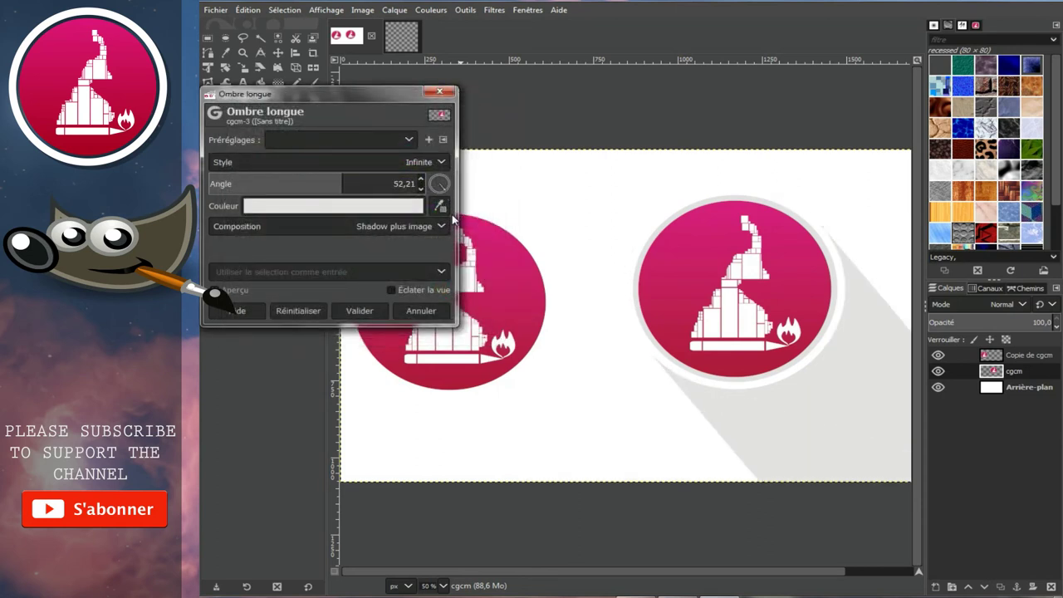
left_click(359, 312)
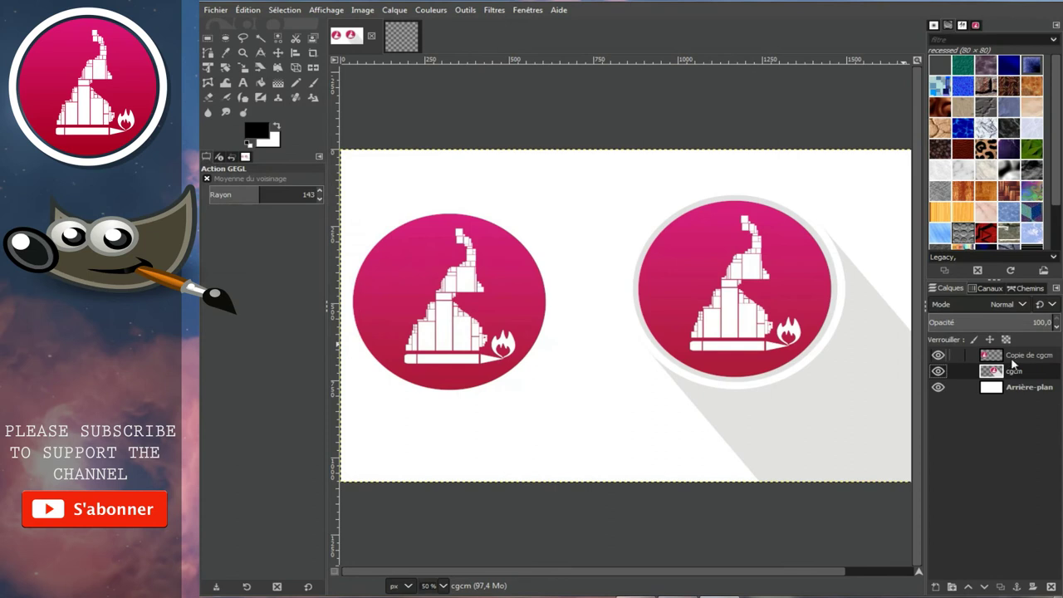
Expand the Copie de cgcm layer to the full 1920×1080 image size.
left_click(1012, 358)
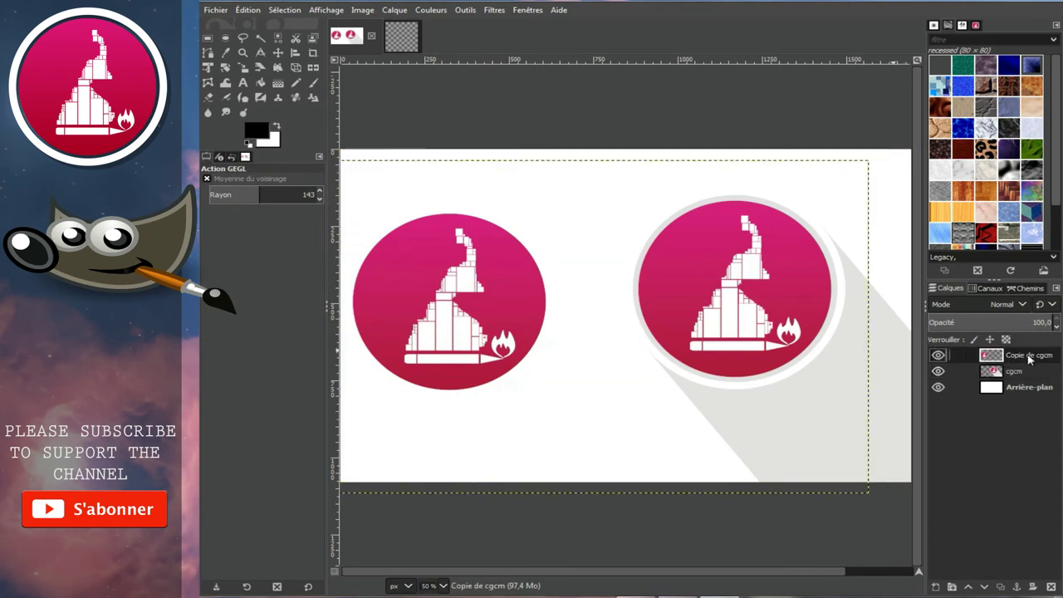
right_click(1029, 359)
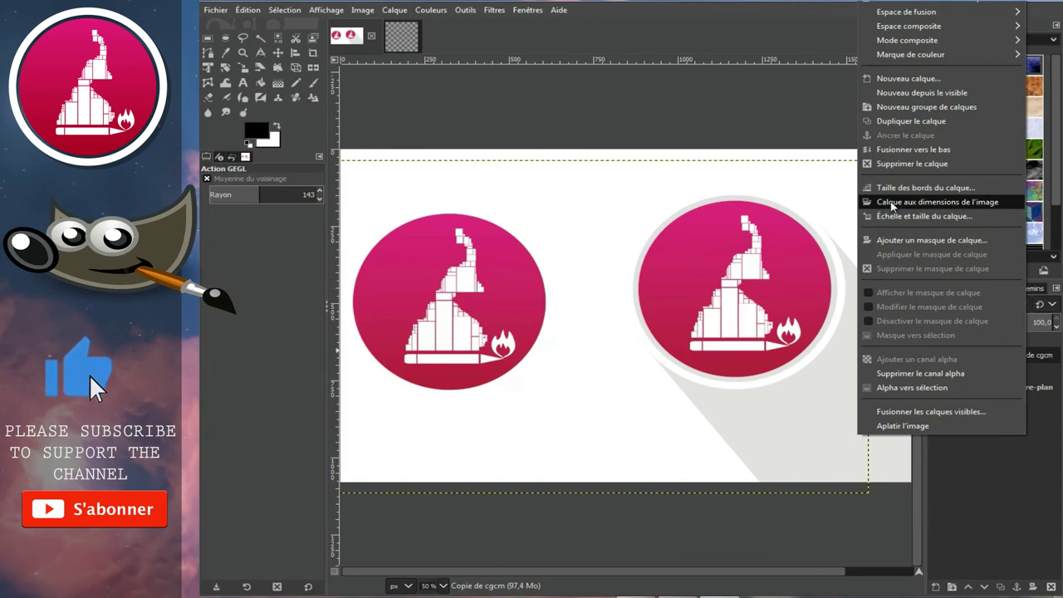
left_click(892, 205)
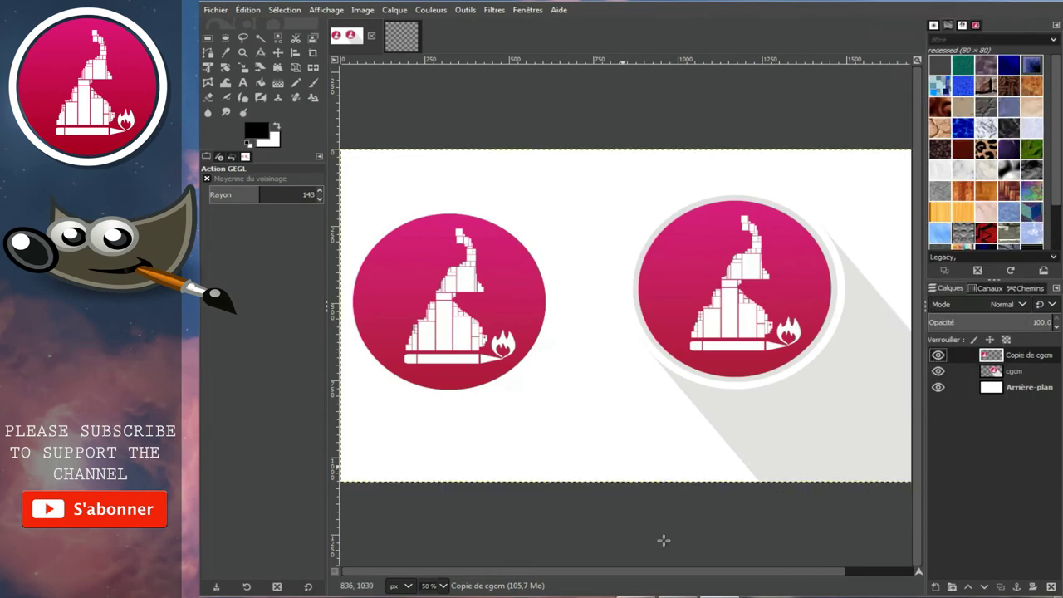
left_click(493, 10)
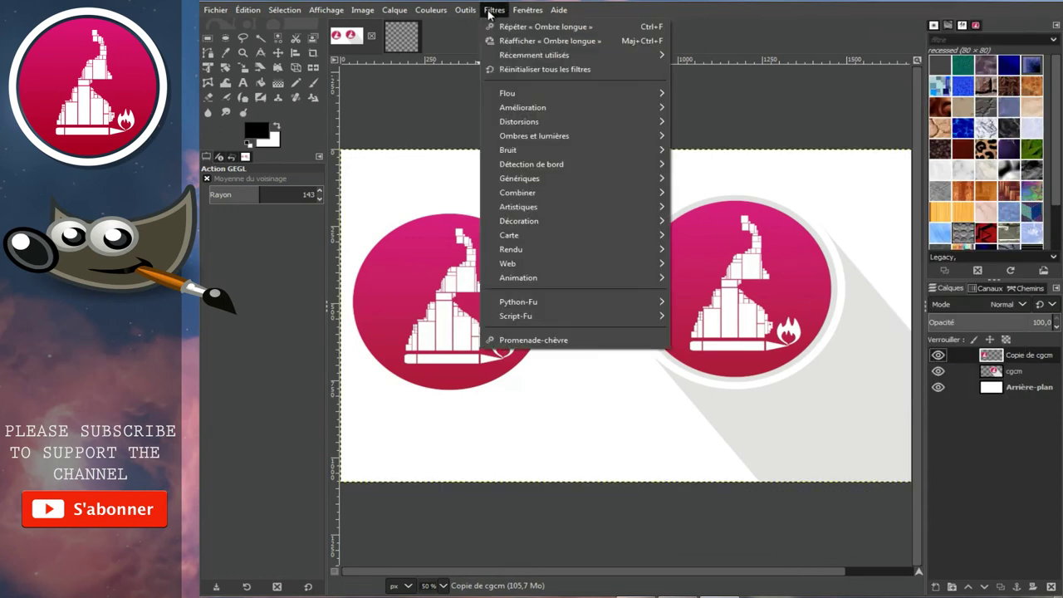
mouse_move(534, 135)
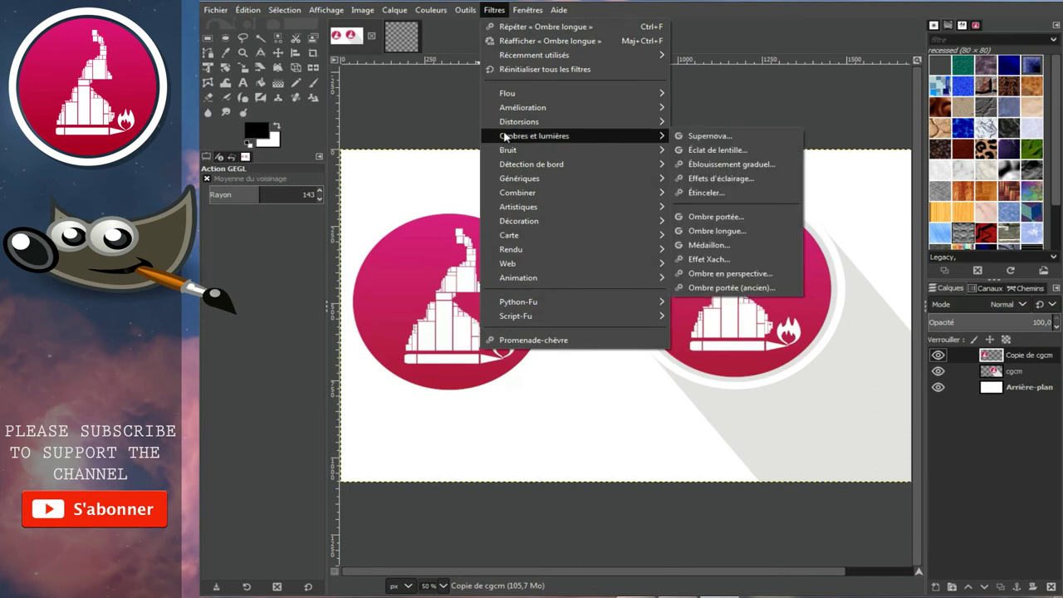
Start a Long Shadow on the left logo with Fading style.
left_click(716, 231)
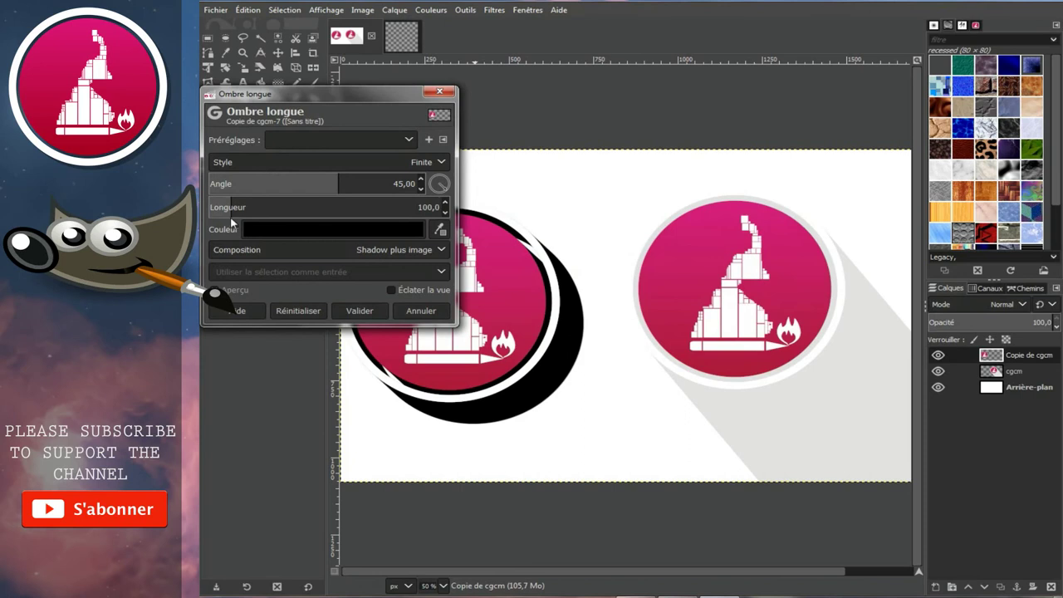
left_click(255, 162)
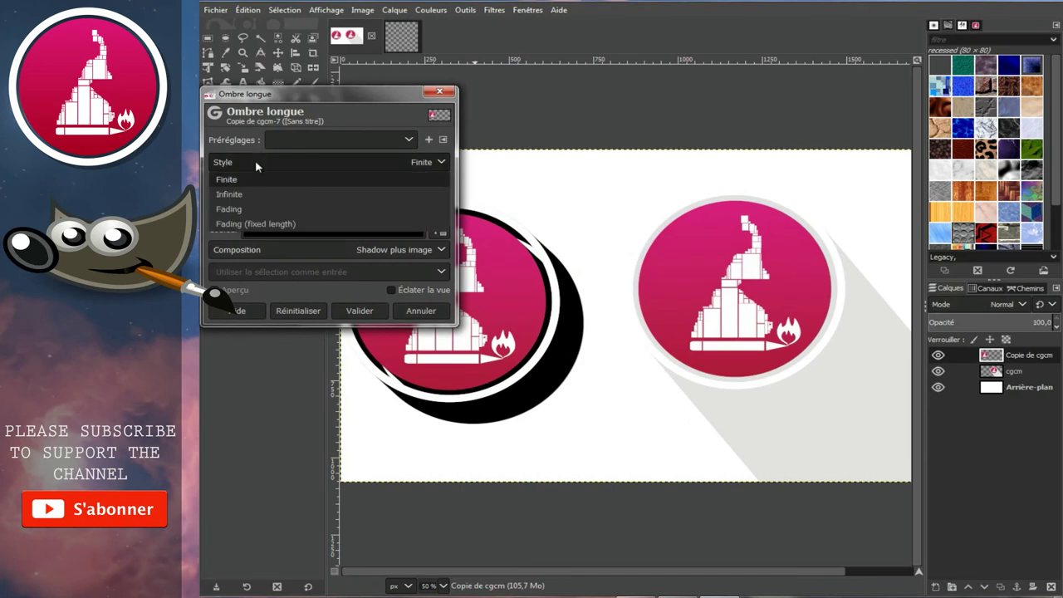
left_click(240, 208)
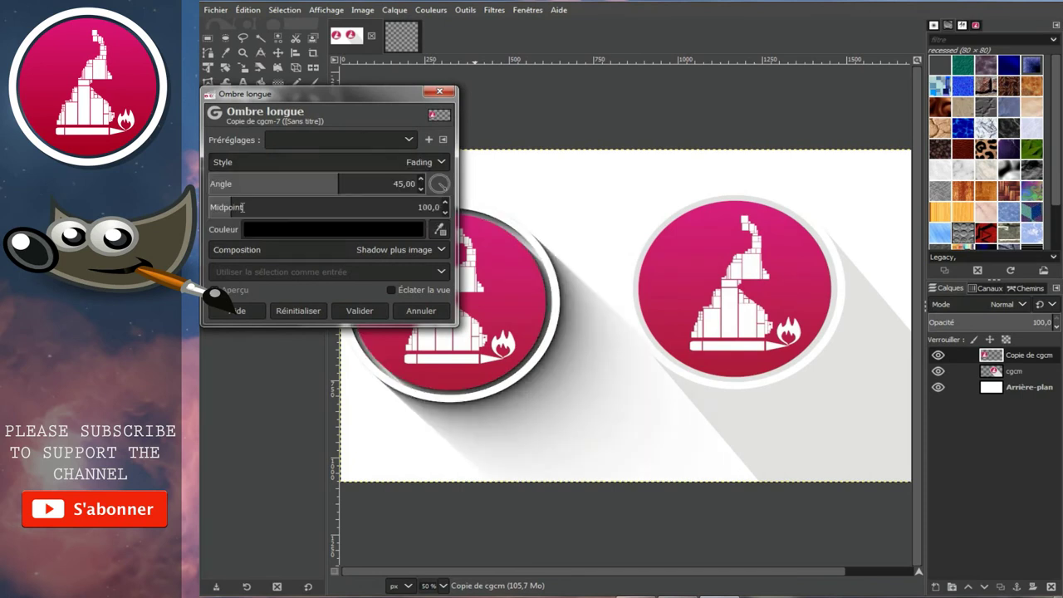
left_click_drag(293, 101, 578, 56)
Choose a light grey colour for the fading shadow.
left_click(569, 186)
mouse_move(477, 194)
left_mouse_down()
mouse_move(434, 143)
mouse_move(432, 161)
left_mouse_up()
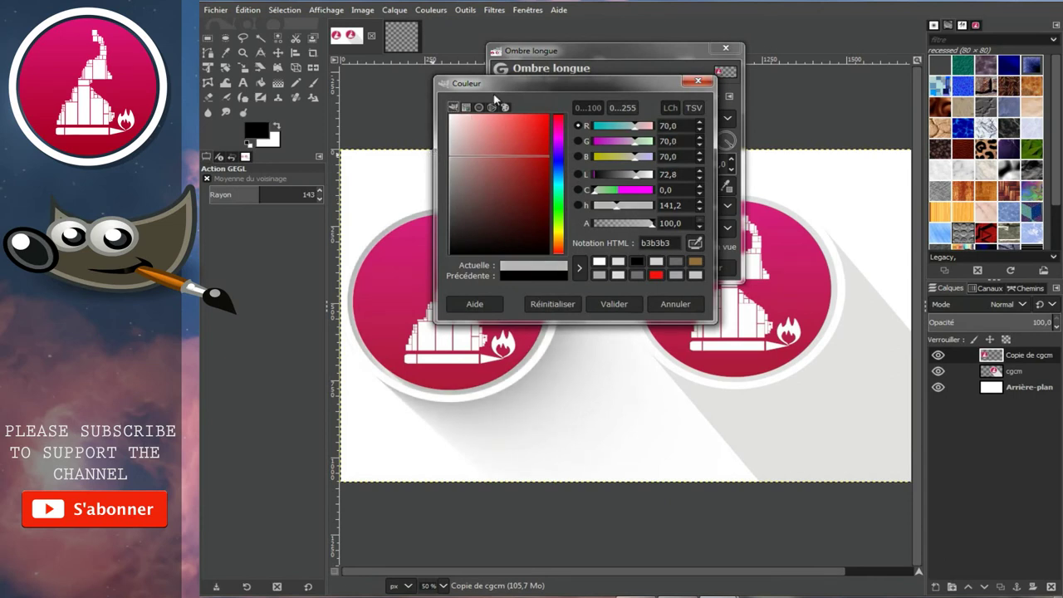
mouse_move(513, 82)
left_mouse_down()
mouse_move(788, 249)
mouse_move(623, 92)
left_mouse_up()
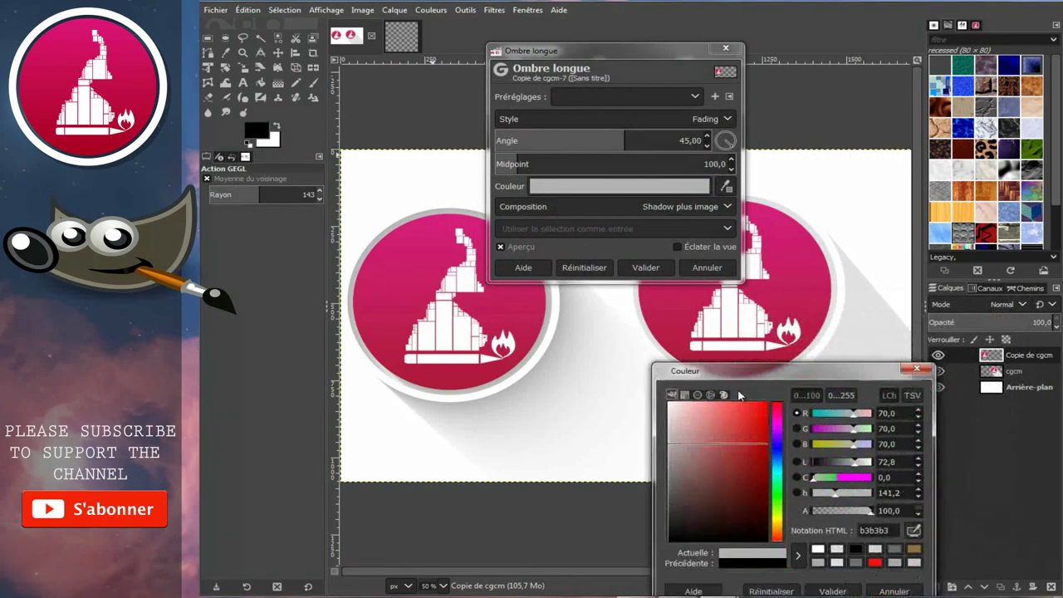
mouse_move(562, 167)
left_mouse_down()
mouse_move(550, 181)
mouse_move(548, 166)
left_mouse_up()
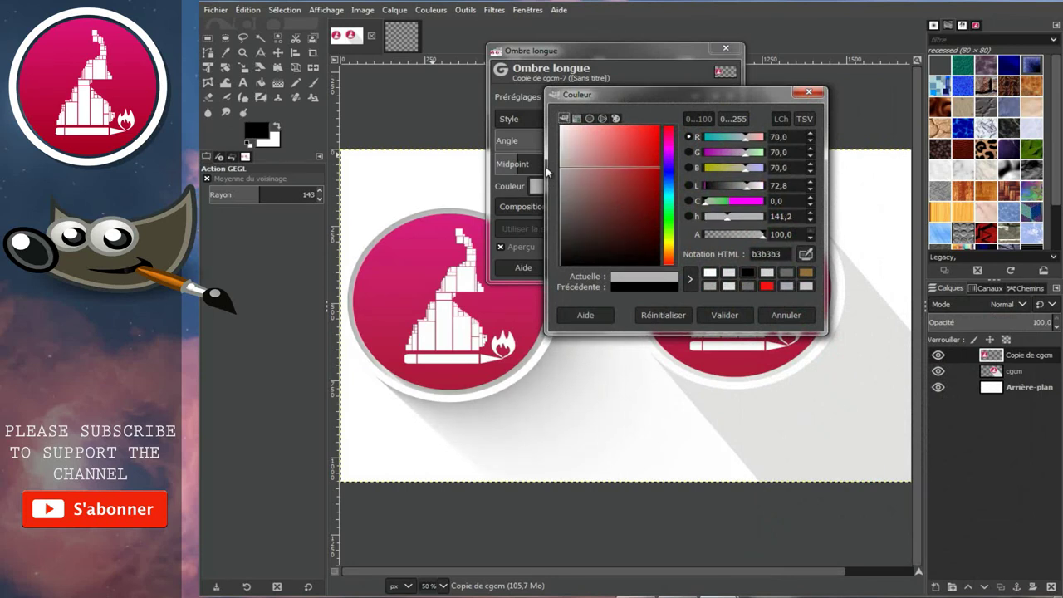
left_click(719, 315)
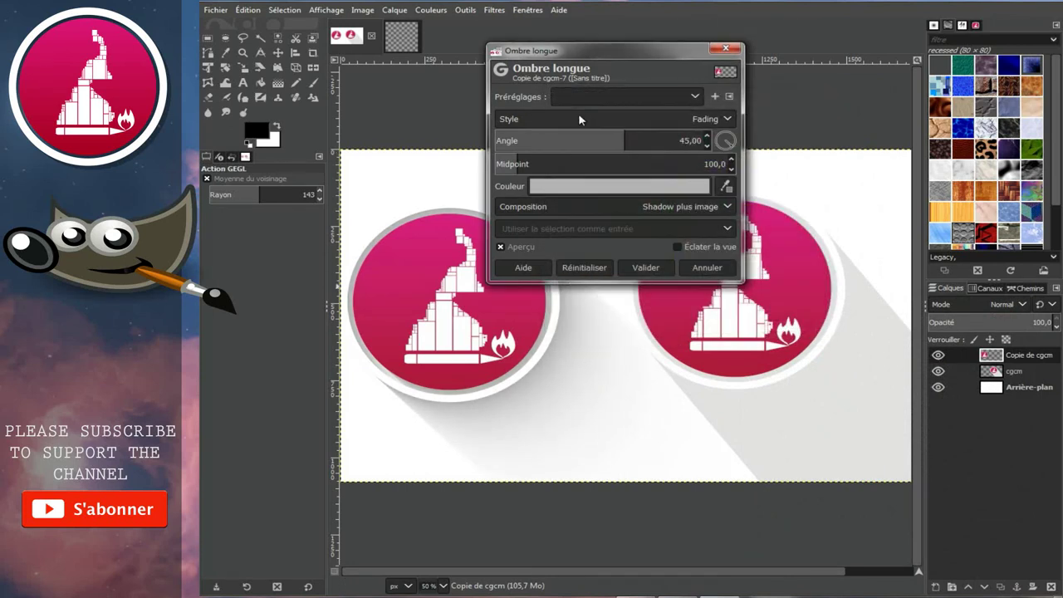
Set the shadow angle to about 56° and apply the fading shadow.
left_click_drag(723, 146, 747, 171)
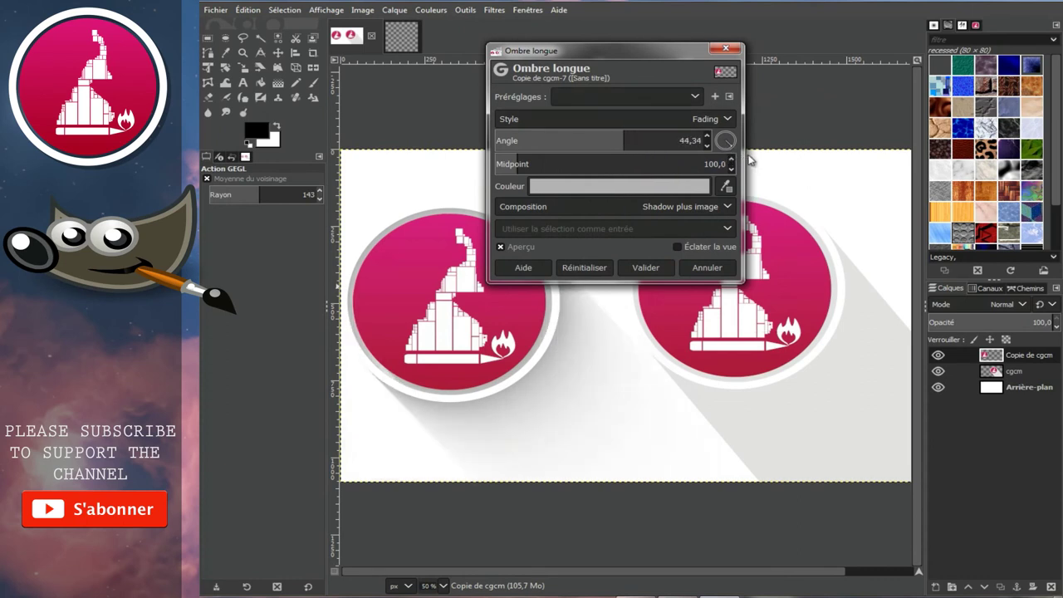
left_click_drag(747, 170, 752, 170)
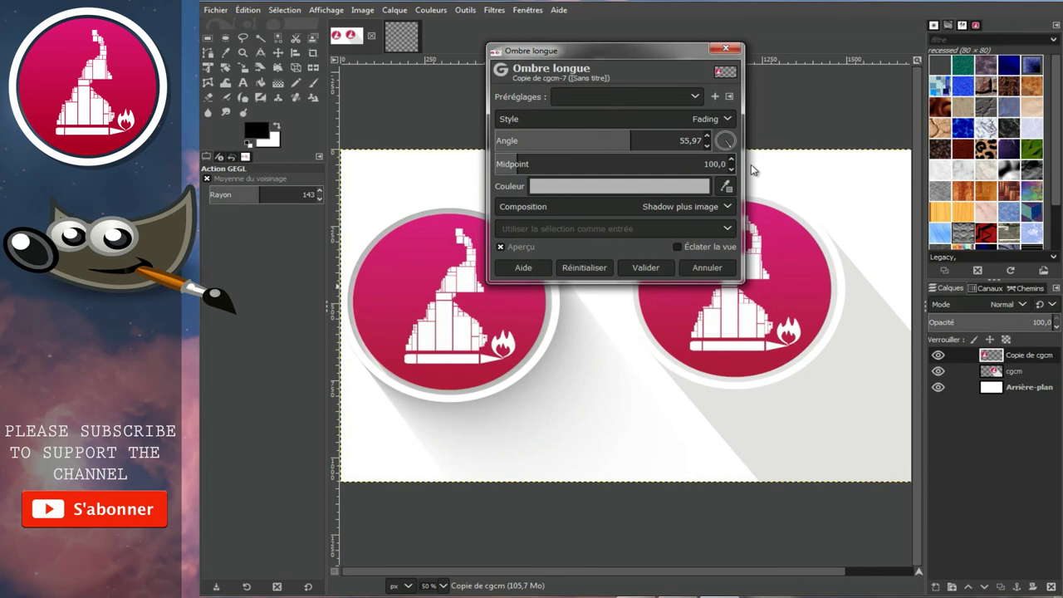
left_click(646, 268)
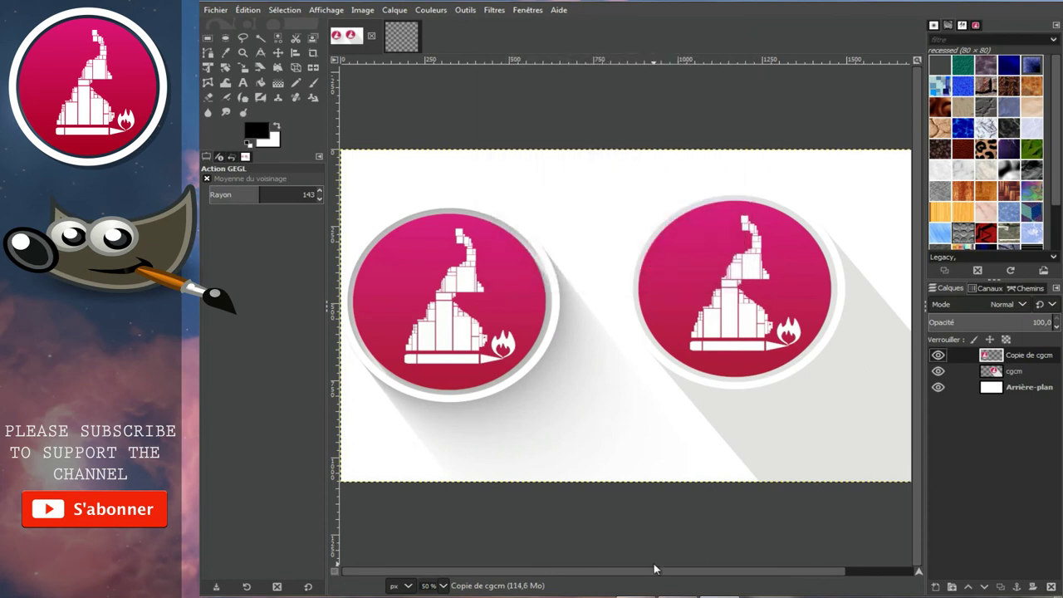